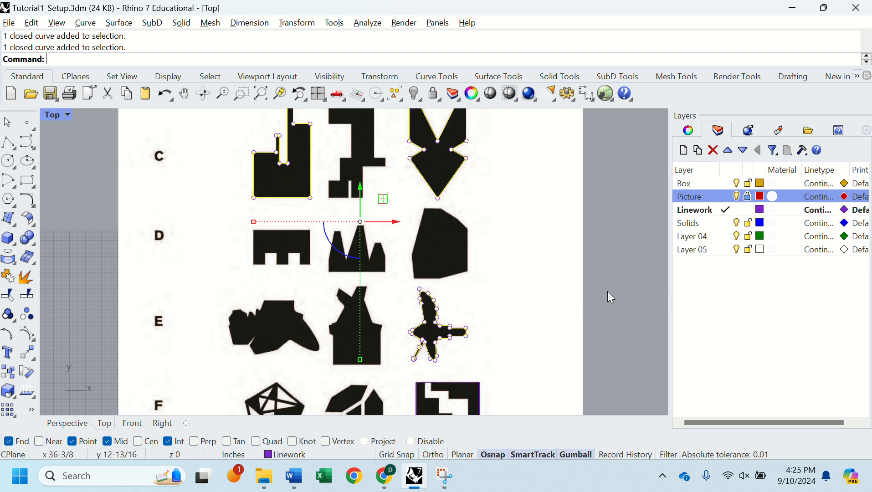
# - Hide the Picture layer and clear the selection of the traced curves
pyautogui.click(738, 196)
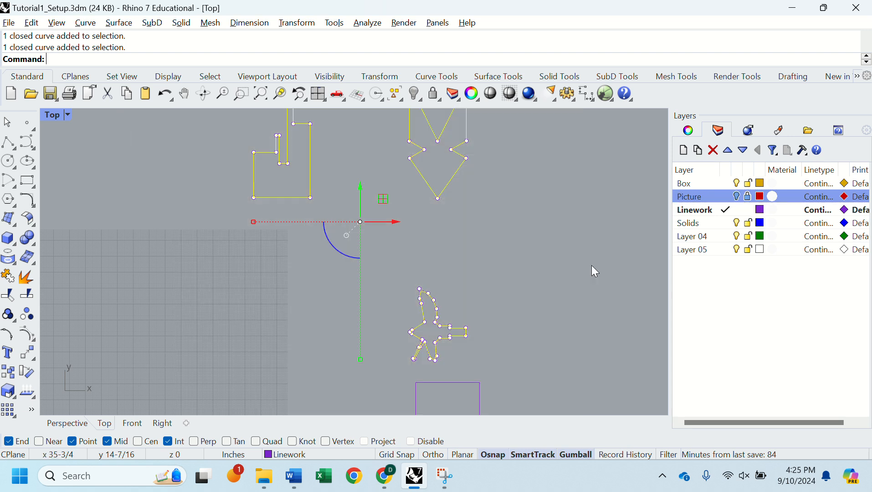
pyautogui.click(590, 265)
pyautogui.moveTo(589, 265); pyautogui.dragTo(569, 255, button='right')
pyautogui.scroll(-6, 481, 235)
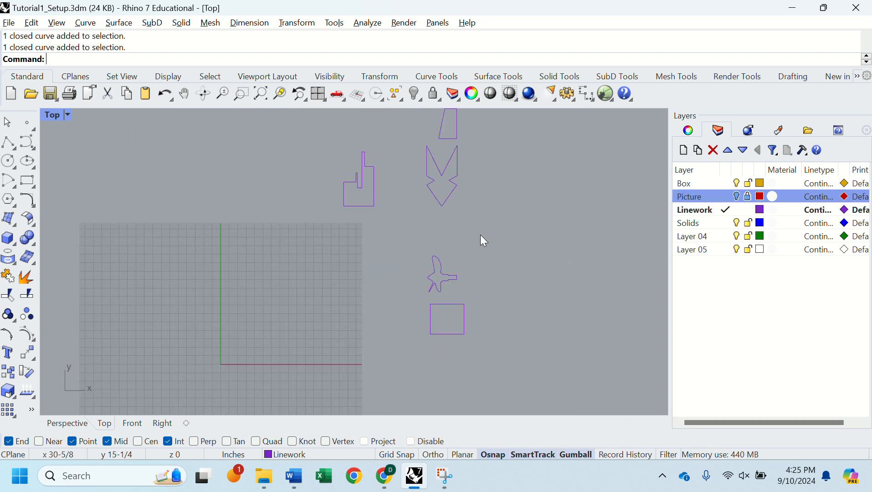
pyautogui.moveTo(502, 224); pyautogui.dragTo(459, 289, button='right')
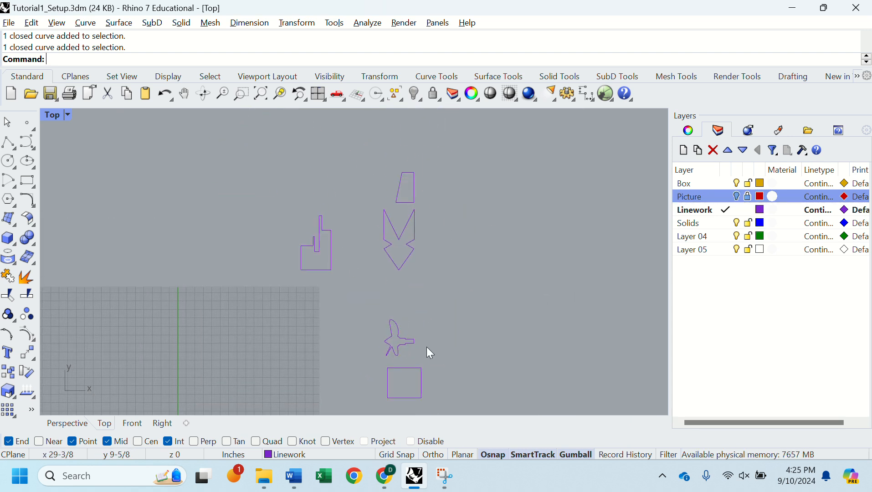
pyautogui.click(421, 387)
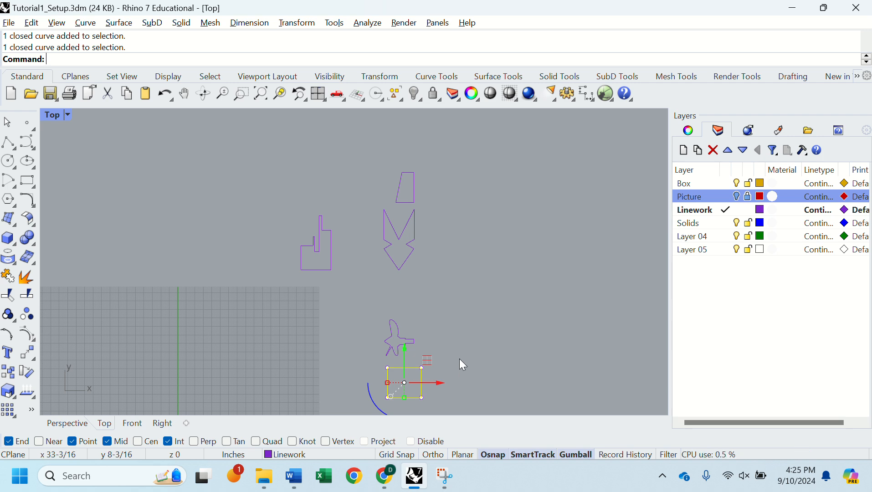
pyautogui.click(441, 329)
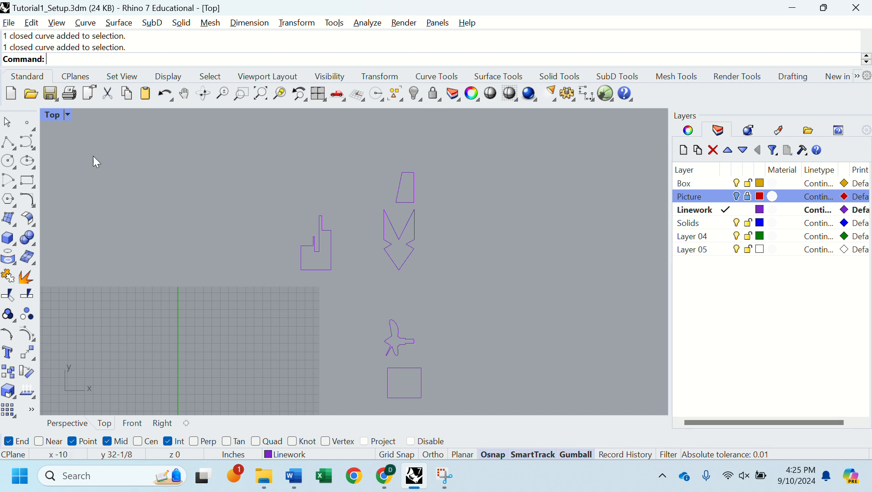
pyautogui.click(320, 245)
pyautogui.keyDown('shift'); pyautogui.click(405, 239); pyautogui.keyUp('shift')
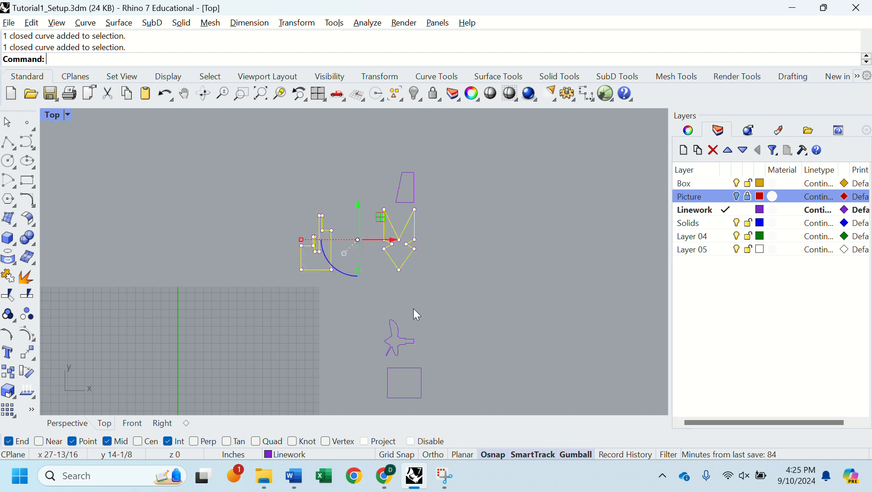
pyautogui.keyDown('shift'); pyautogui.click(408, 346); pyautogui.keyUp('shift')
pyautogui.click(344, 252)
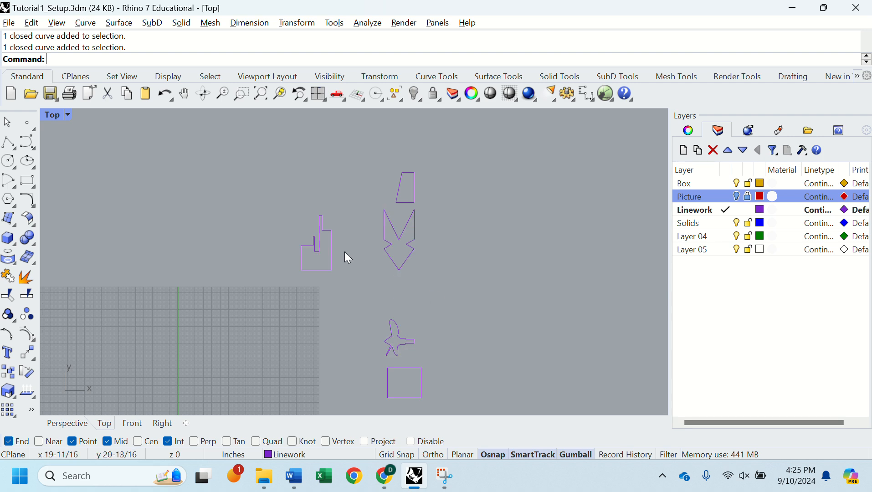
# - Select the stepped, arrow-shaped and propeller-shaped outlines and view them in the maximized Perspective viewport
pyautogui.click(331, 253)
pyautogui.keyDown('shift'); pyautogui.click(385, 251); pyautogui.keyUp('shift')
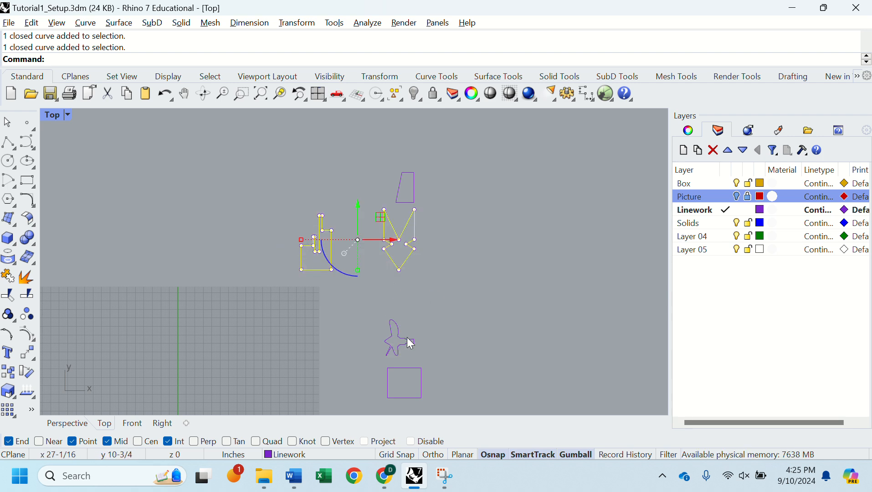
pyautogui.keyDown('shift'); pyautogui.click(411, 344); pyautogui.keyUp('shift')
pyautogui.doubleClick(53, 115)
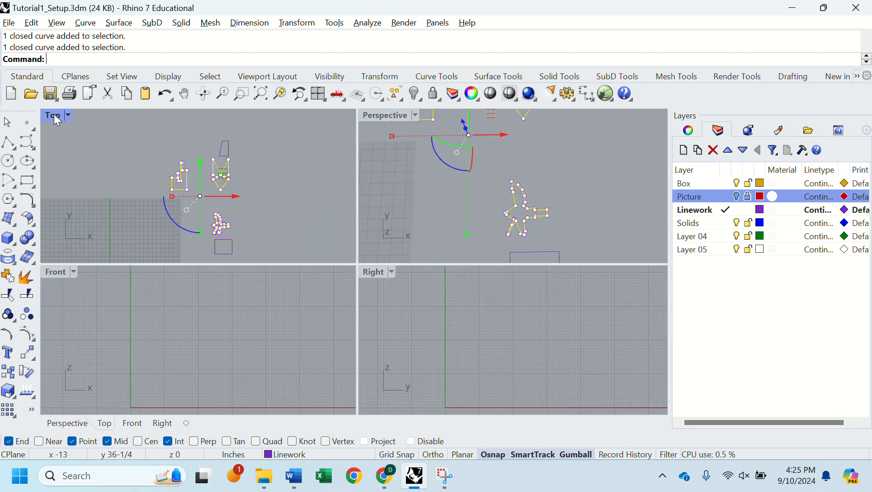
pyautogui.doubleClick(376, 115)
pyautogui.moveTo(493, 268); pyautogui.dragTo(438, 247, button='right')
pyautogui.scroll(-8, 426, 220)
pyautogui.scroll(3, 426, 276)
pyautogui.scroll(-3, 425, 276)
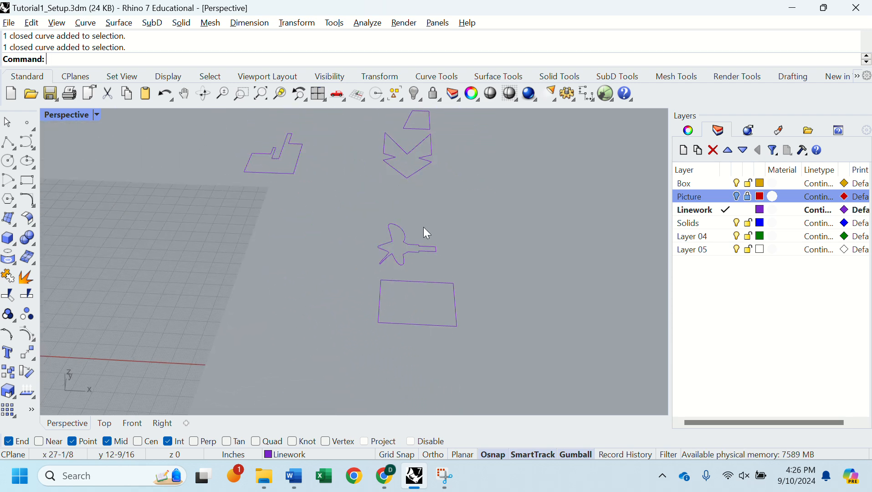
# - Raise a control point near the tip of the propeller outline's long blade vertically above the other points
pyautogui.scroll(5, 391, 237)
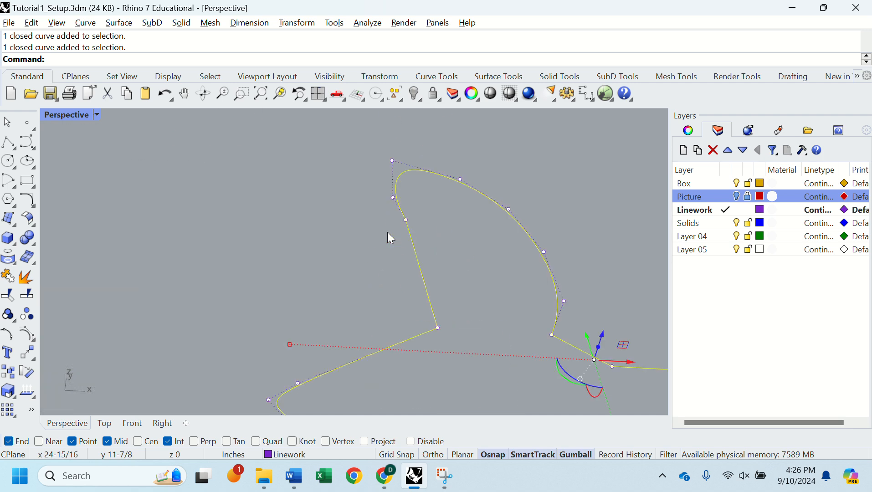
pyautogui.click(402, 225)
pyautogui.scroll(-5, 401, 225)
pyautogui.moveTo(361, 239); pyautogui.dragTo(358, 152)
pyautogui.moveTo(360, 198); pyautogui.dragTo(438, 211, button='right')
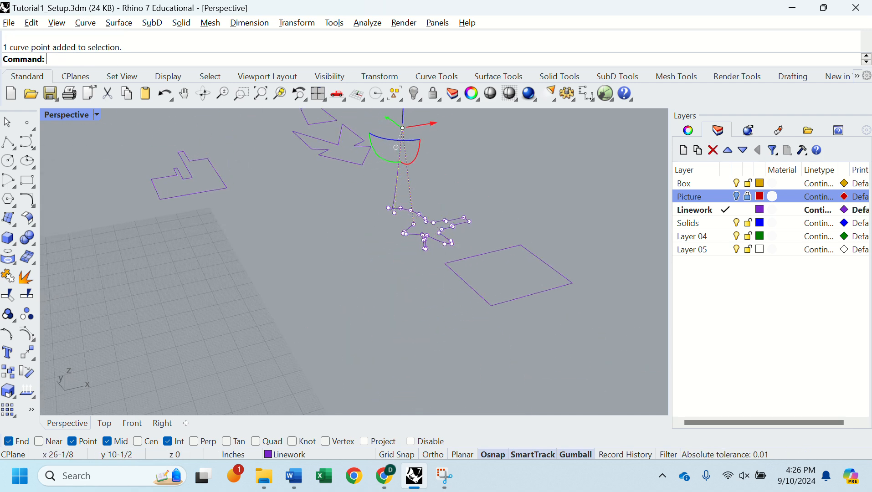
# - Lower a control point beside the propeller's hub and raise one at the end of its shaft
pyautogui.click(434, 223)
pyautogui.moveTo(434, 211); pyautogui.dragTo(433, 234)
pyautogui.click(469, 222)
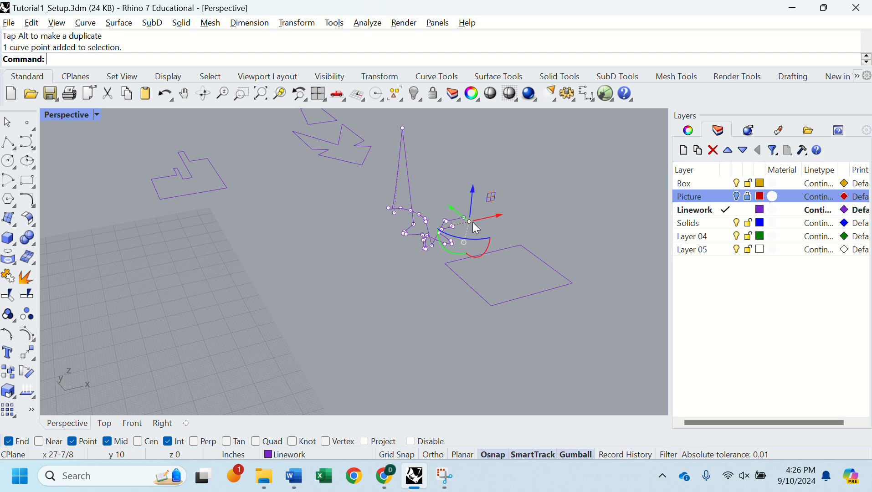
pyautogui.moveTo(472, 198); pyautogui.dragTo(482, 143)
# - Lower one of the overlapping control points at the propeller outline's nose along Z
pyautogui.click(405, 234)
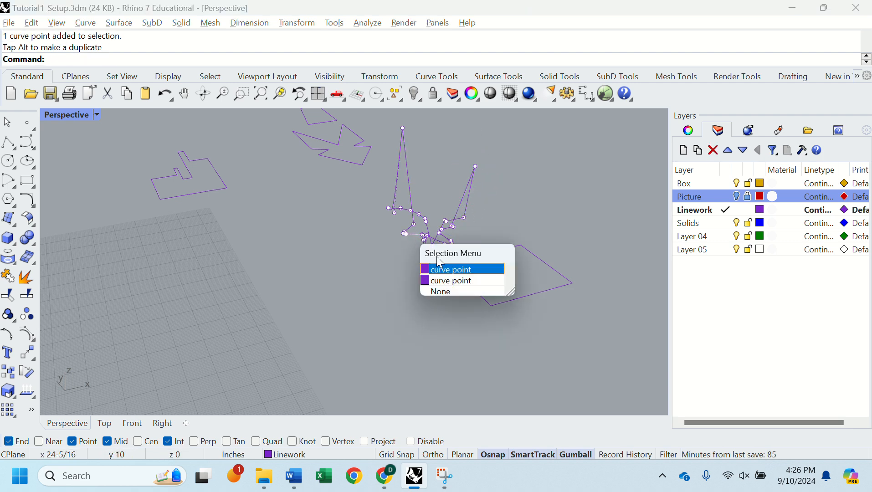
pyautogui.click(438, 267)
pyautogui.moveTo(409, 208); pyautogui.dragTo(413, 252)
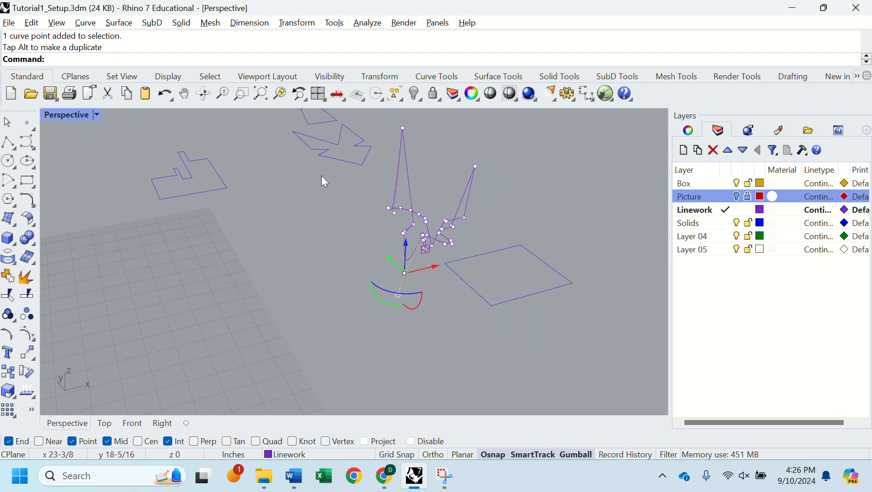
# - Compare how the distorted propeller outline looks in the Perspective and Top viewports
pyautogui.moveTo(321, 177); pyautogui.dragTo(457, 239, button='right')
pyautogui.click(399, 285)
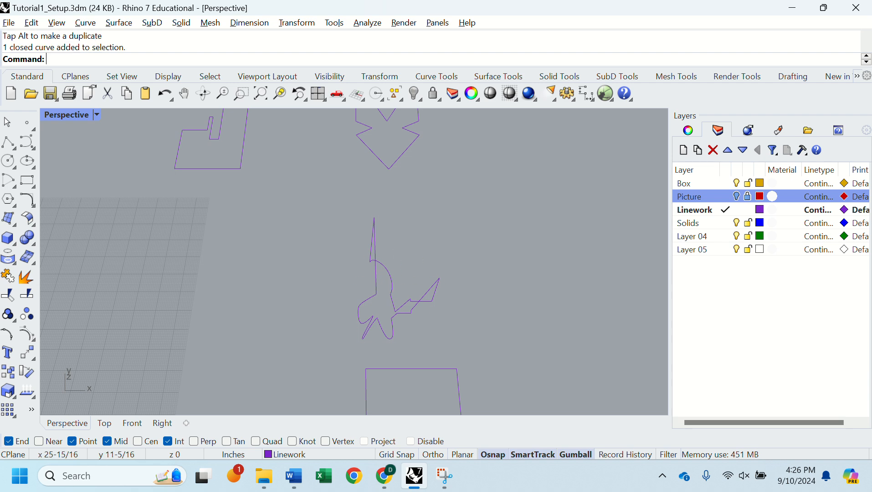
pyautogui.doubleClick(68, 115)
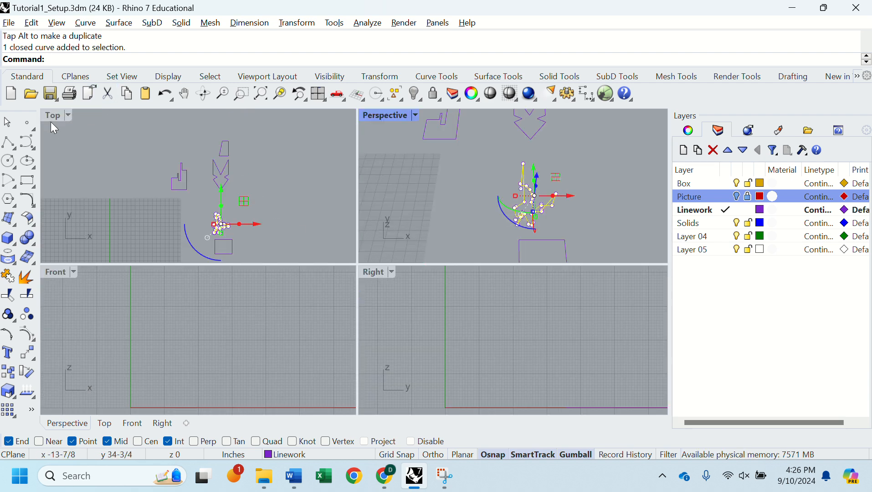
pyautogui.doubleClick(53, 117)
pyautogui.click(419, 359)
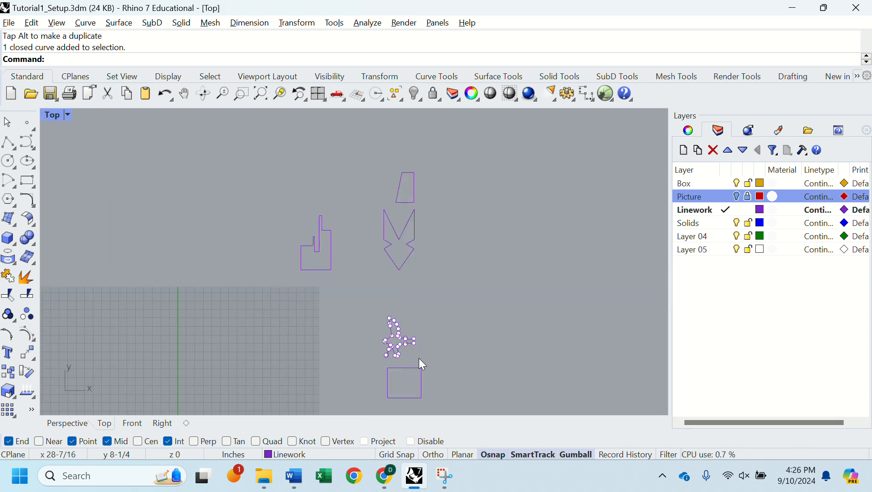
pyautogui.scroll(16, 392, 339)
pyautogui.moveTo(410, 341); pyautogui.dragTo(387, 277, button='right')
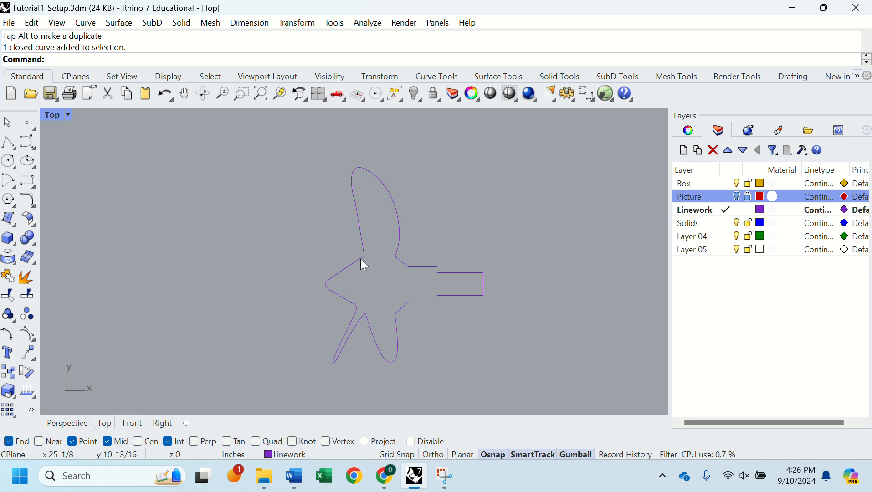
pyautogui.click(408, 303)
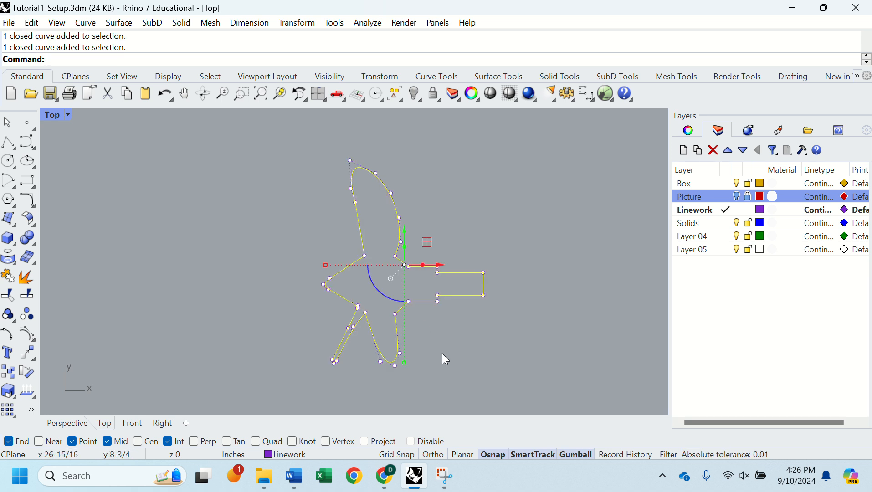
# - In the Perspective viewport, flatten the propeller outline with SetPt, setting only Z aligned to World
pyautogui.doubleClick(55, 115)
pyautogui.doubleClick(380, 120)
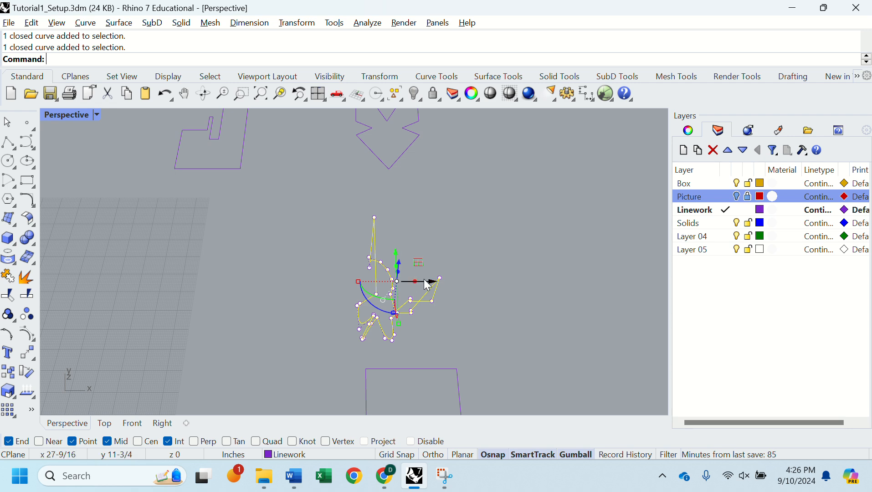
pyautogui.moveTo(391, 130); pyautogui.dragTo(301, 272, button='right')
pyautogui.click(292, 253)
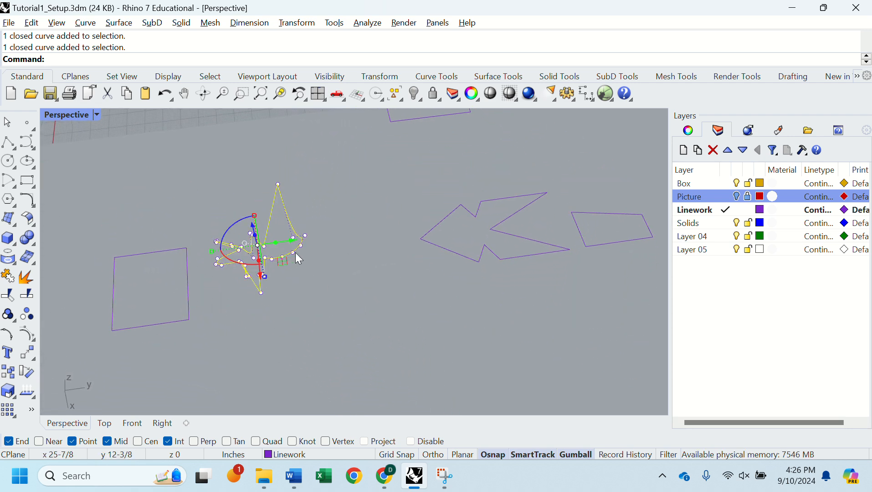
pyautogui.write('SetPt')
pyautogui.press('Return')
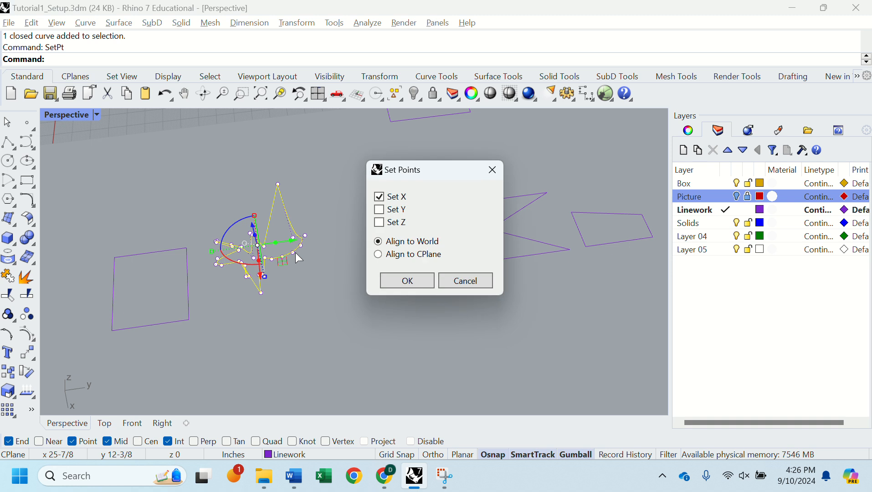
pyautogui.click(380, 223)
pyautogui.click(380, 197)
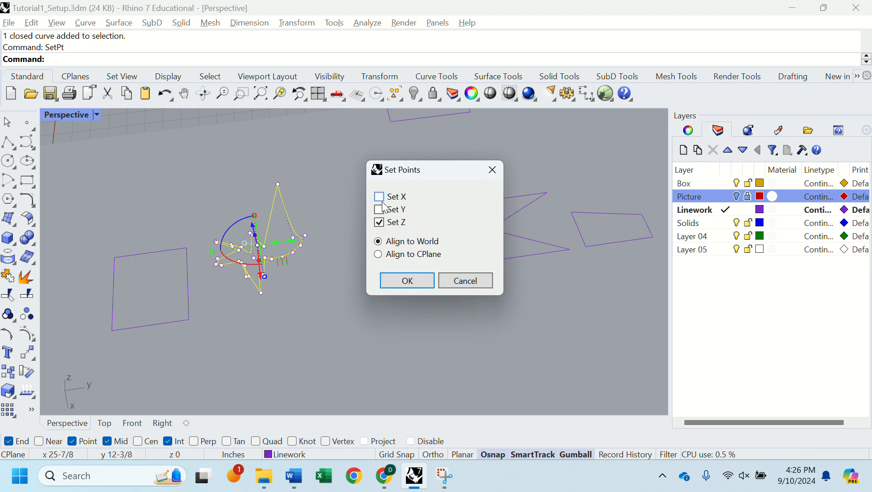
pyautogui.click(420, 285)
pyautogui.click(296, 292)
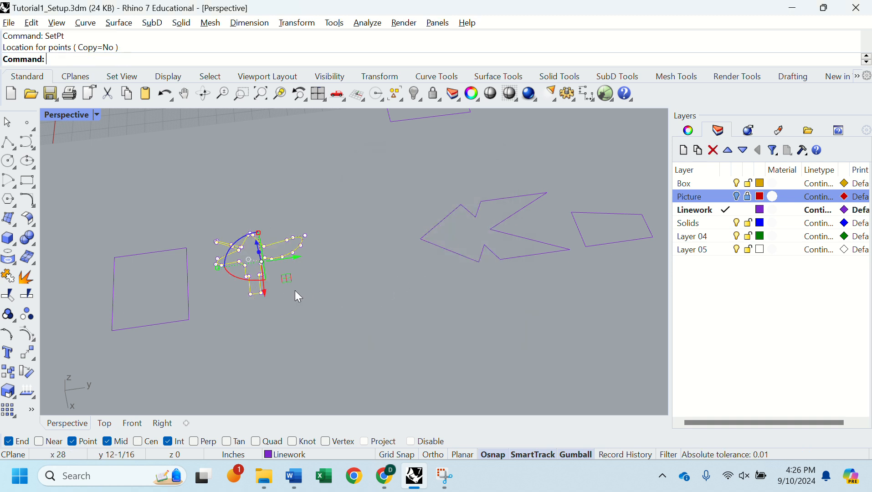
# - Undo the SetPt flattening of the propeller outline and clear the selection
pyautogui.moveTo(296, 292); pyautogui.dragTo(408, 233, button='right')
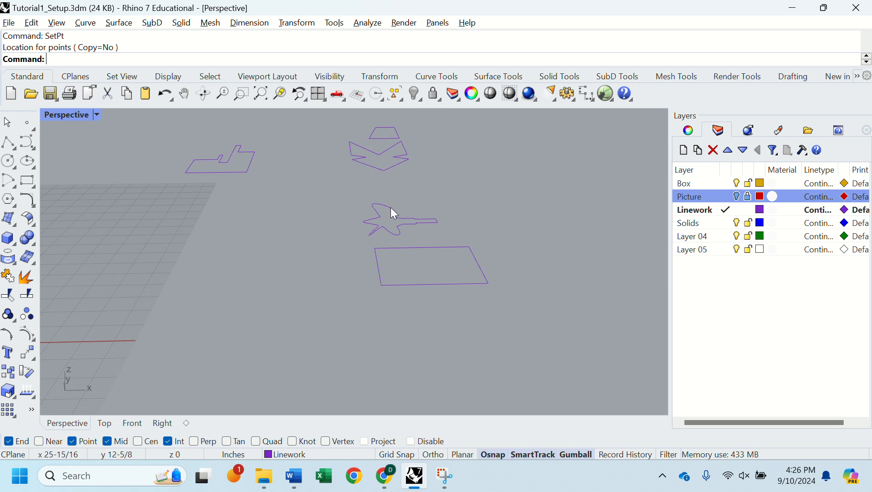
pyautogui.scroll(-7, 251, 244)
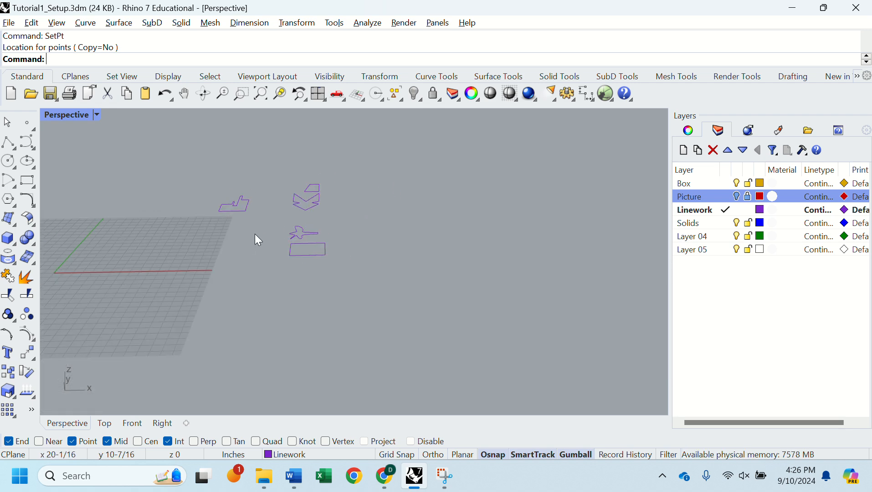
pyautogui.keyDown('shift'); pyautogui.moveTo(255, 234); pyautogui.dragTo(319, 265, button='right'); pyautogui.keyUp('shift')
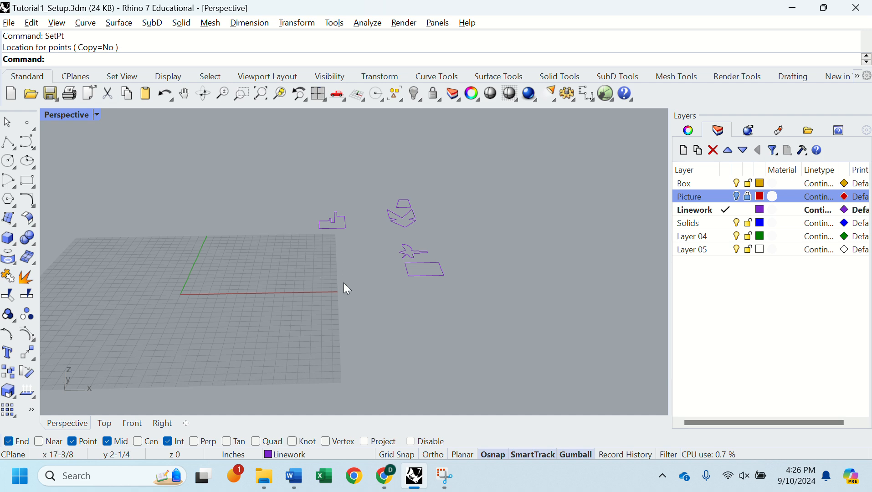
pyautogui.moveTo(424, 238); pyautogui.dragTo(433, 279, button='right')
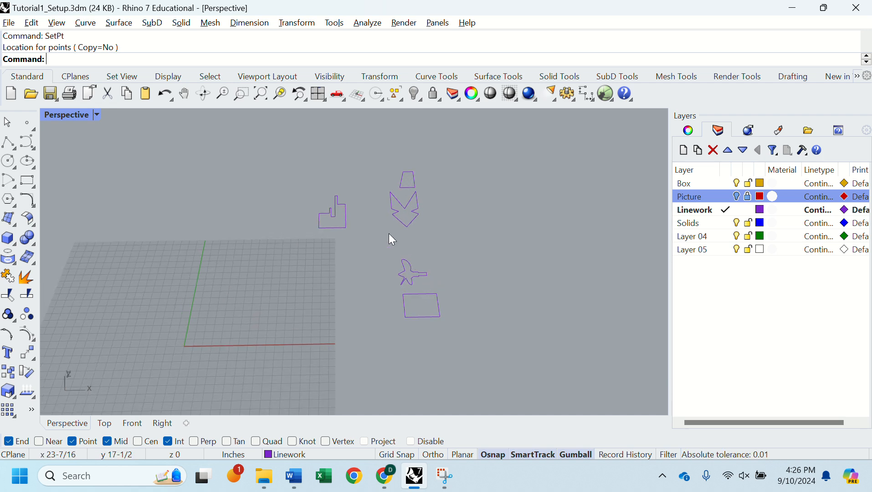
pyautogui.scroll(2, 421, 272)
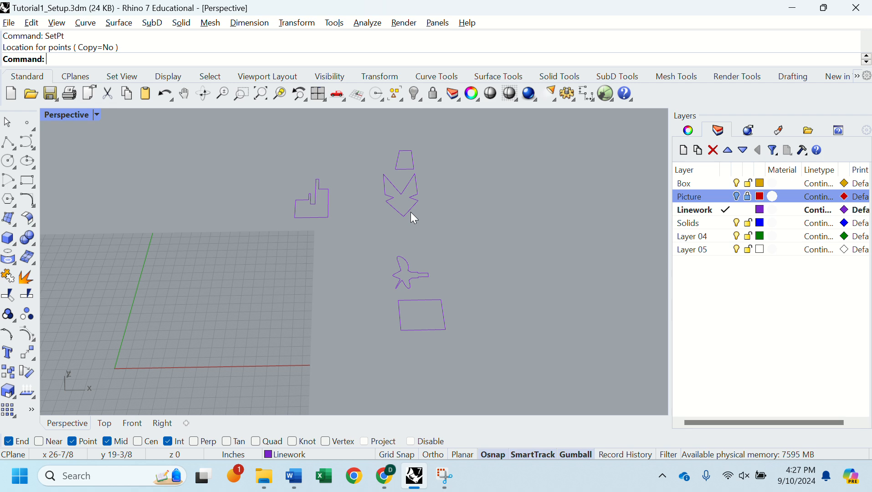
pyautogui.click(418, 278)
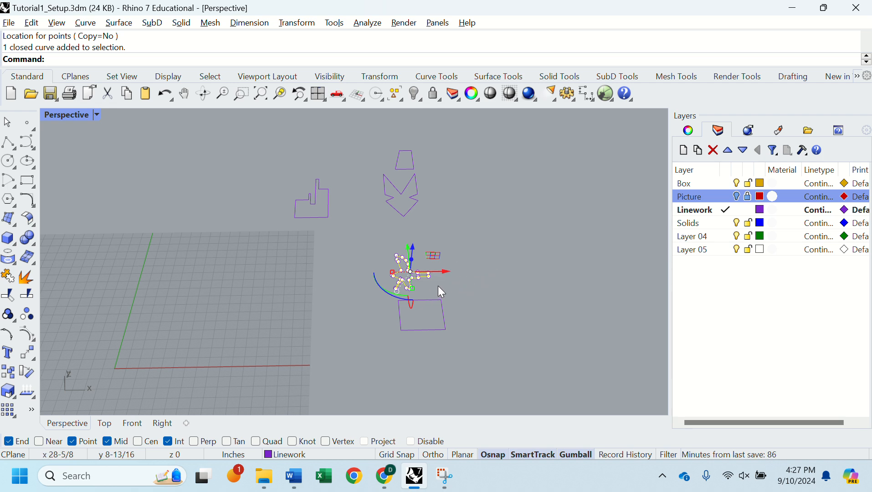
pyautogui.hotkey('ctrl', 'z')
pyautogui.press('Escape')
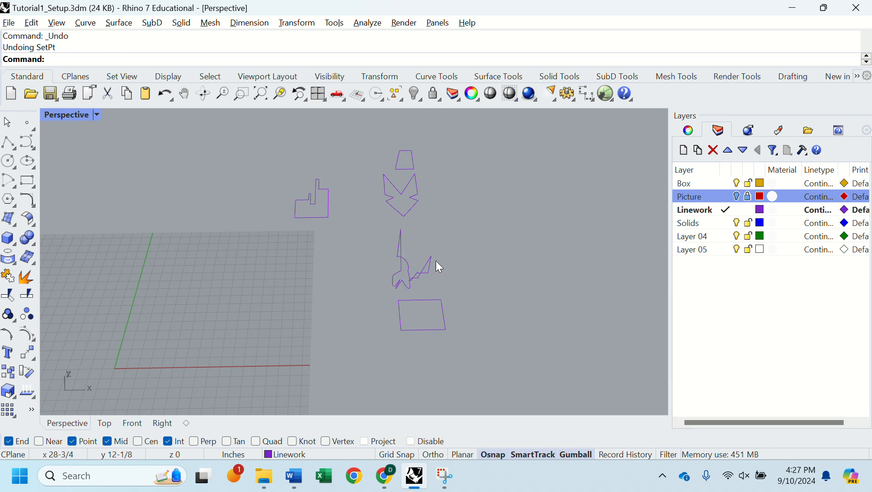
# - Extrude the closed V-notched outline between the trapezoid and the propeller outline 4 inches upward along Z with the Gumball
pyautogui.moveTo(437, 261); pyautogui.dragTo(345, 255, button='right')
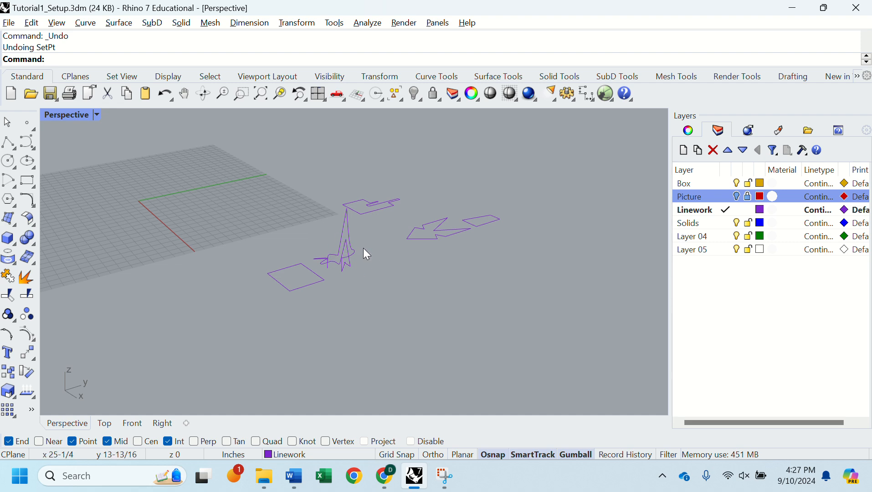
pyautogui.click(427, 239)
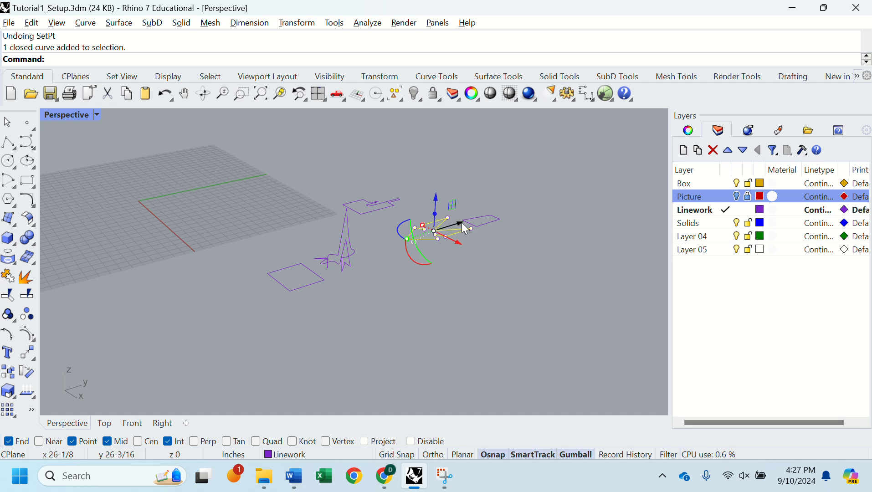
pyautogui.scroll(3, 441, 223)
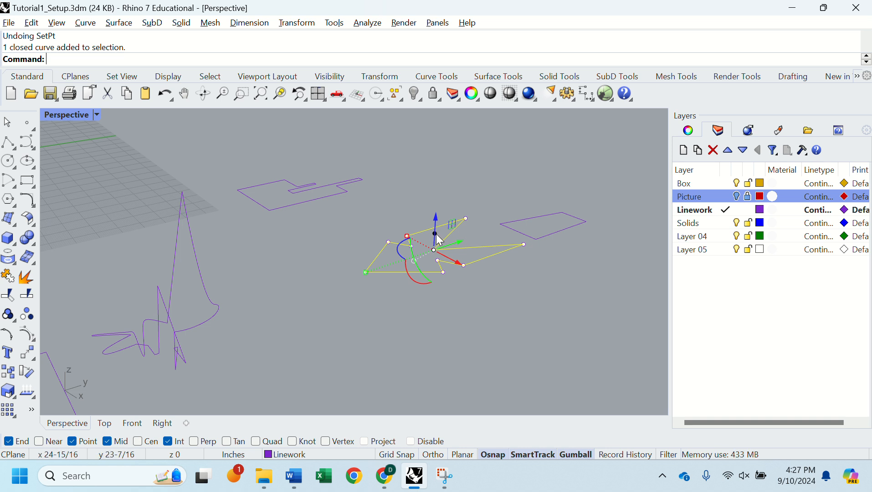
pyautogui.click(436, 235)
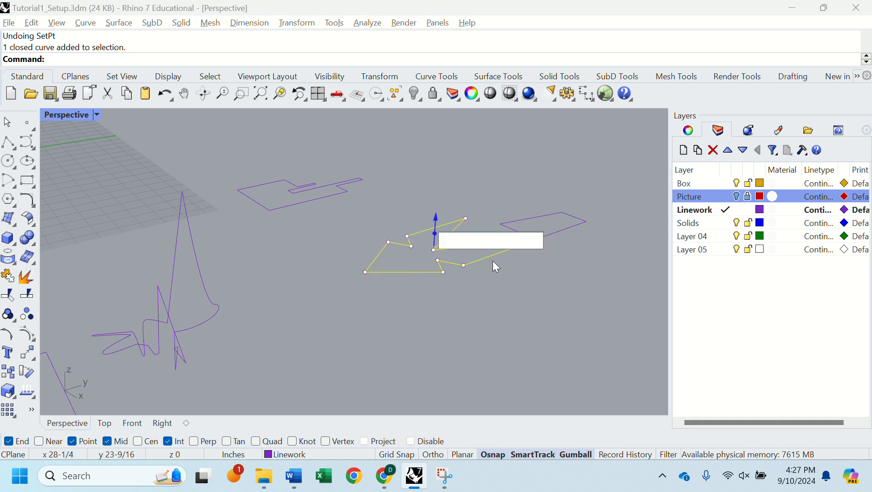
pyautogui.write('4')
pyautogui.press('Return')
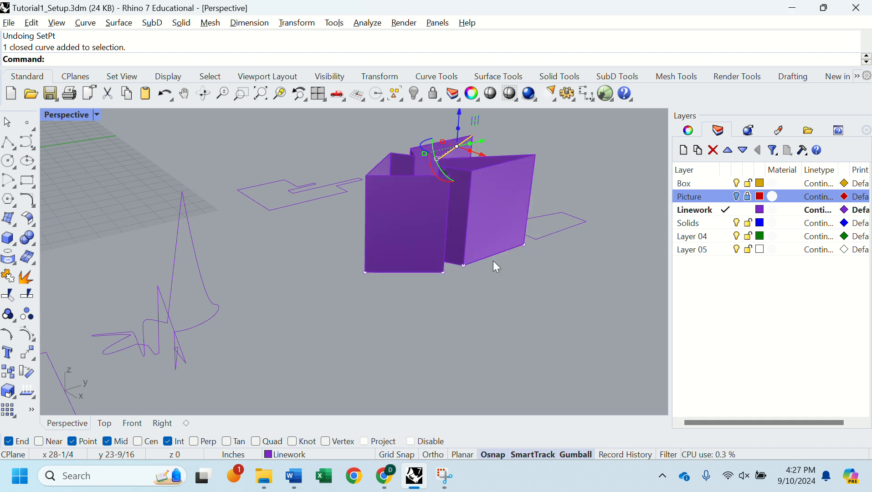
# - Try extruding the non-planar propeller outline 4 inches along Z, inspect its uneven edges, and undo the extrusion
pyautogui.moveTo(451, 296); pyautogui.dragTo(372, 321, button='right')
pyautogui.click(380, 335)
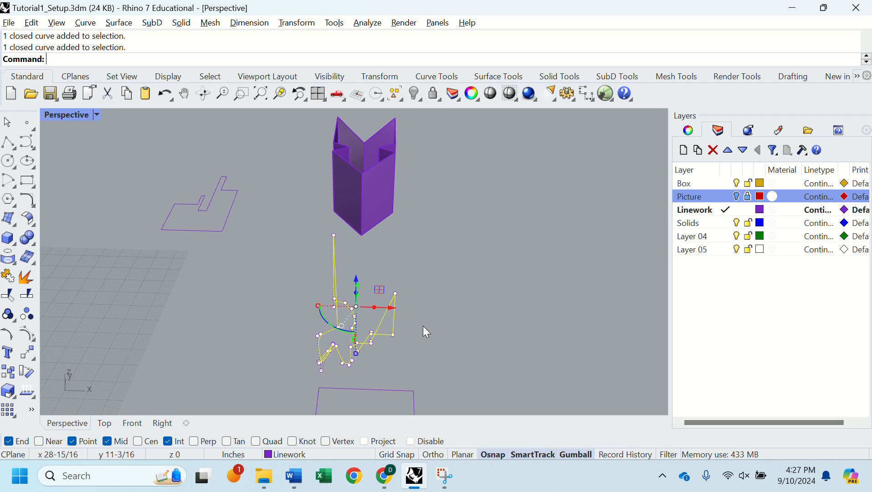
pyautogui.moveTo(423, 326); pyautogui.dragTo(379, 325, button='right')
pyautogui.click(280, 268)
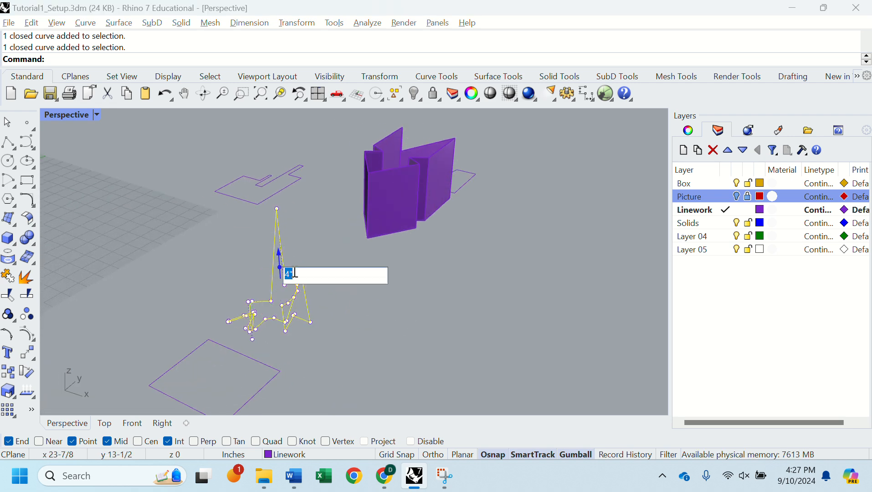
pyautogui.press('Return')
pyautogui.click(323, 279)
pyautogui.moveTo(323, 279); pyautogui.dragTo(485, 274, button='right')
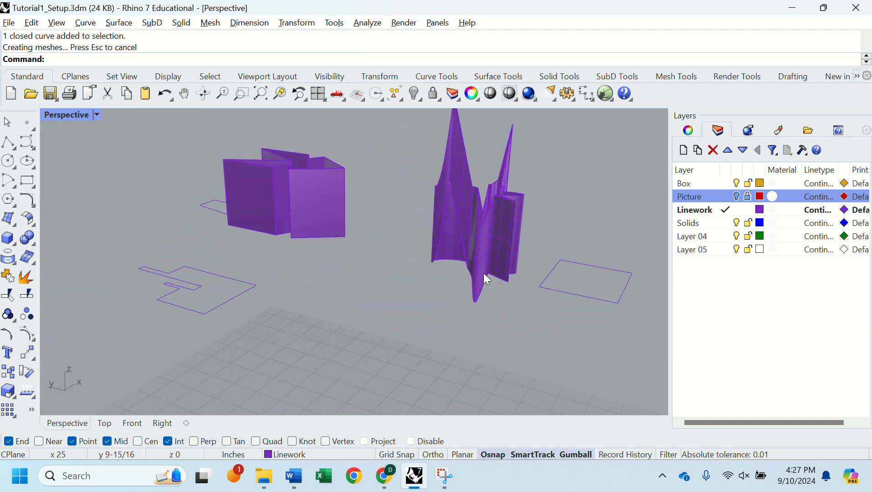
pyautogui.moveTo(445, 266); pyautogui.dragTo(433, 232, button='right')
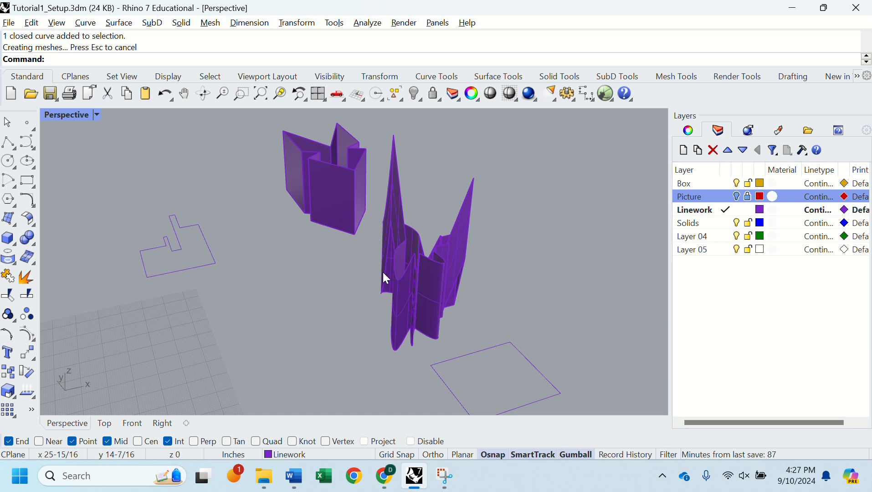
pyautogui.hotkey('ctrl', 'z')
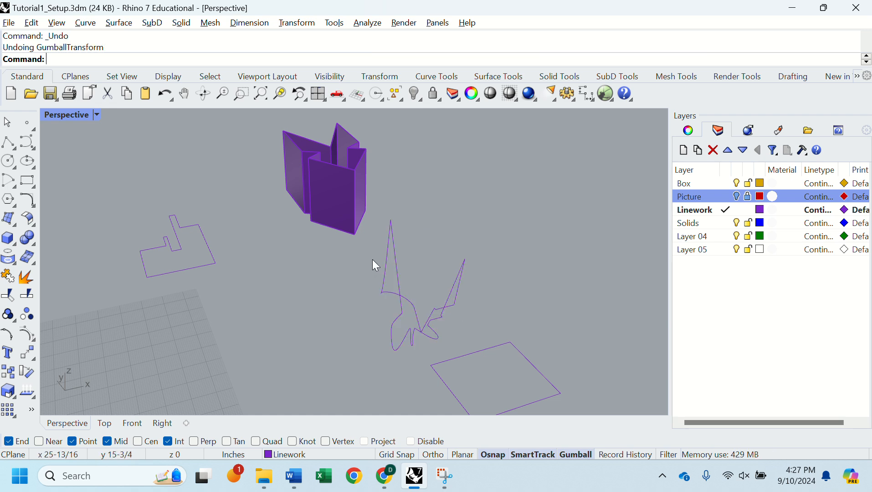
# - Try the Cap command on the open V-notched extrusion, inspect its ends from several angles, and undo the cap
pyautogui.click(332, 193)
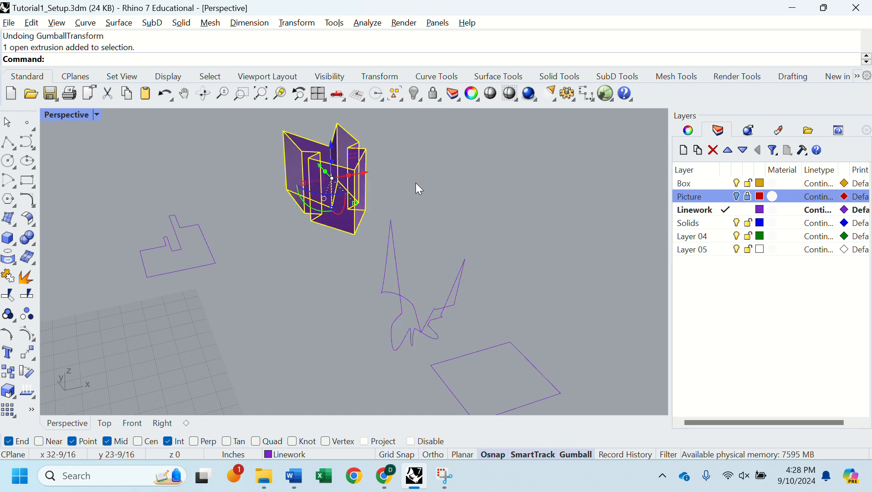
pyautogui.moveTo(407, 230); pyautogui.dragTo(383, 241, button='right')
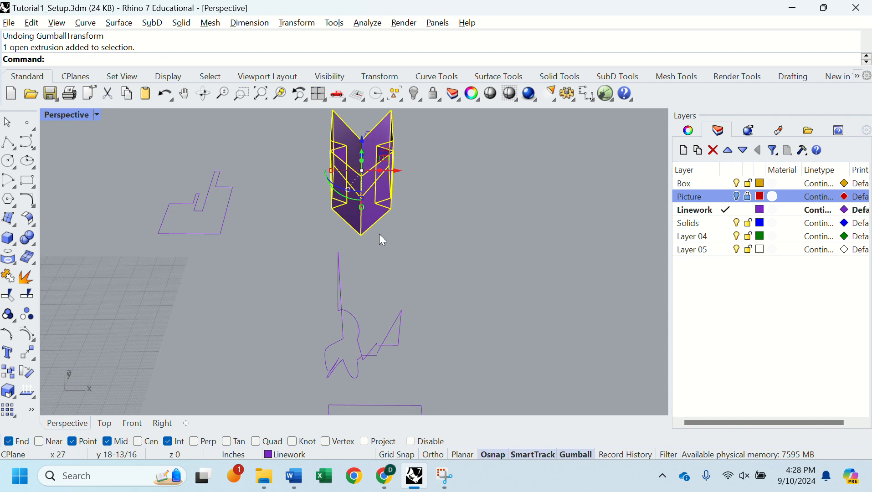
pyautogui.write('Cap')
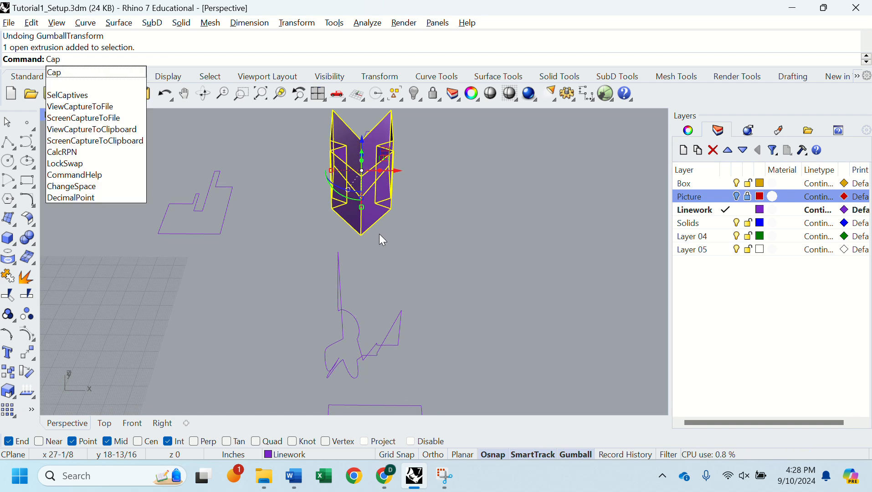
pyautogui.press('Return')
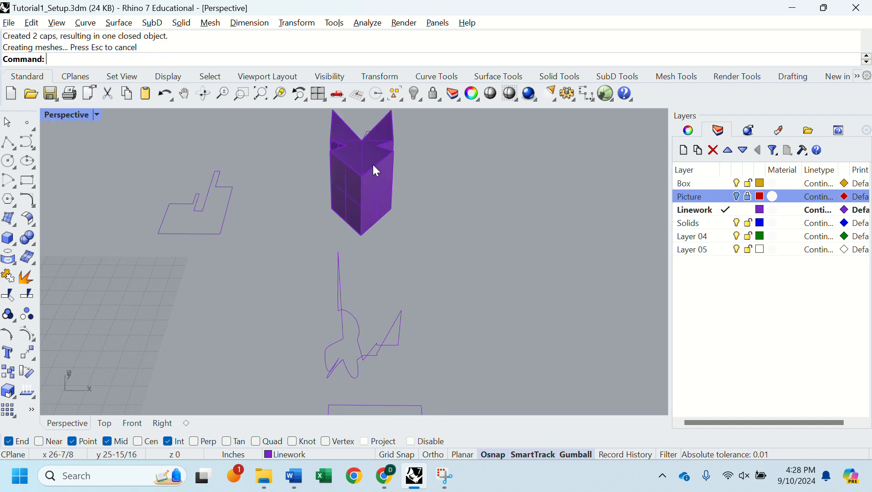
pyautogui.moveTo(373, 166); pyautogui.dragTo(335, 214, button='right')
pyautogui.scroll(8, 416, 175)
pyautogui.moveTo(418, 176); pyautogui.dragTo(312, 252, button='right')
pyautogui.scroll(-3, 315, 197)
pyautogui.hotkey('ctrl', 'z')
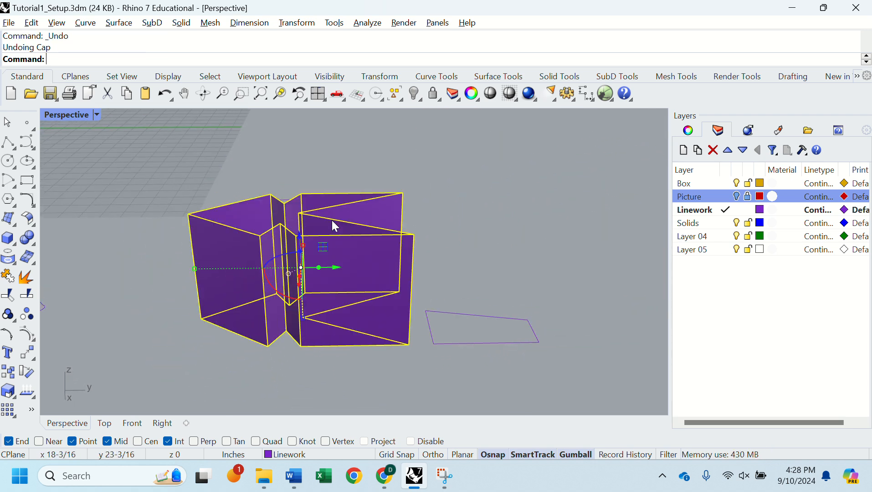
# - Cap both open ends of the V-notched extrusion, keeping it at its original position
pyautogui.moveTo(382, 165)
pyautogui.mouseDown(button='right')
pyautogui.moveTo(330, 280)
pyautogui.moveTo(384, 171)
pyautogui.mouseUp(button='right')
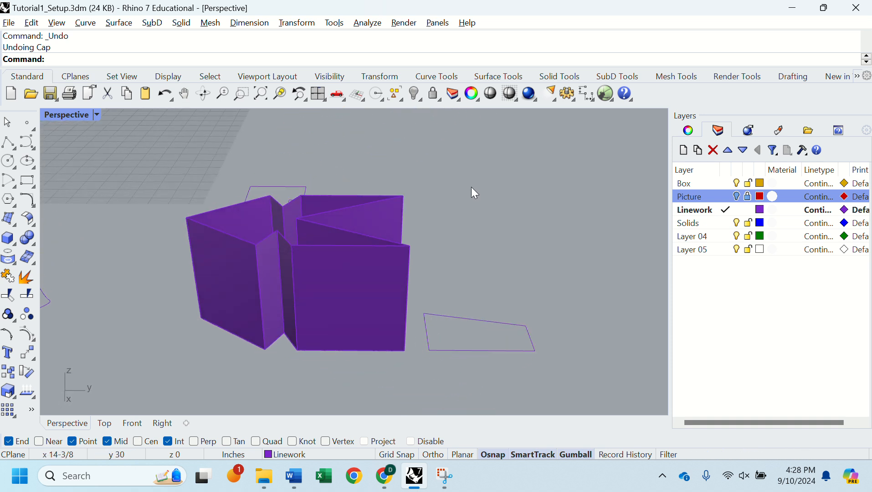
pyautogui.moveTo(405, 265); pyautogui.dragTo(391, 260)
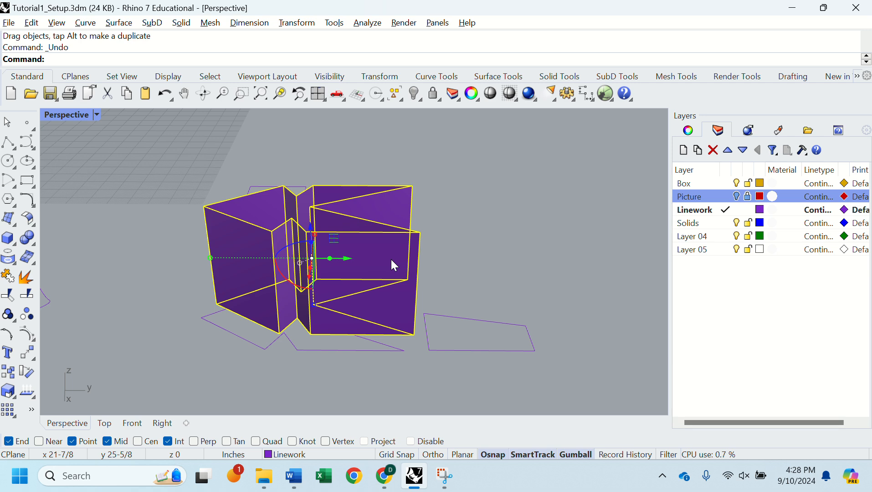
pyautogui.hotkey('ctrl', 'z')
pyautogui.write('Cap')
pyautogui.press('Return')
pyautogui.scroll(2, 391, 260)
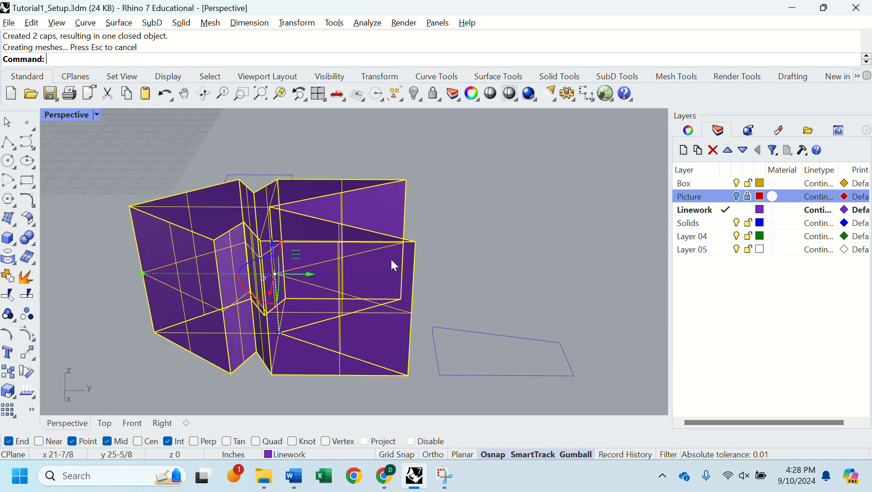
pyautogui.moveTo(405, 229); pyautogui.dragTo(314, 259, button='right')
# - Check the capped V-notched object's geometry description with the What command
pyautogui.click(311, 257)
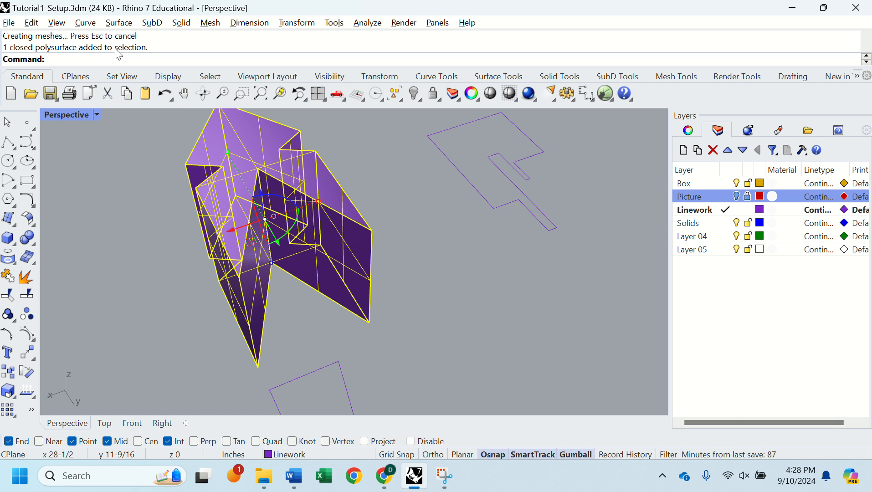
pyautogui.write('What')
pyautogui.press('Return')
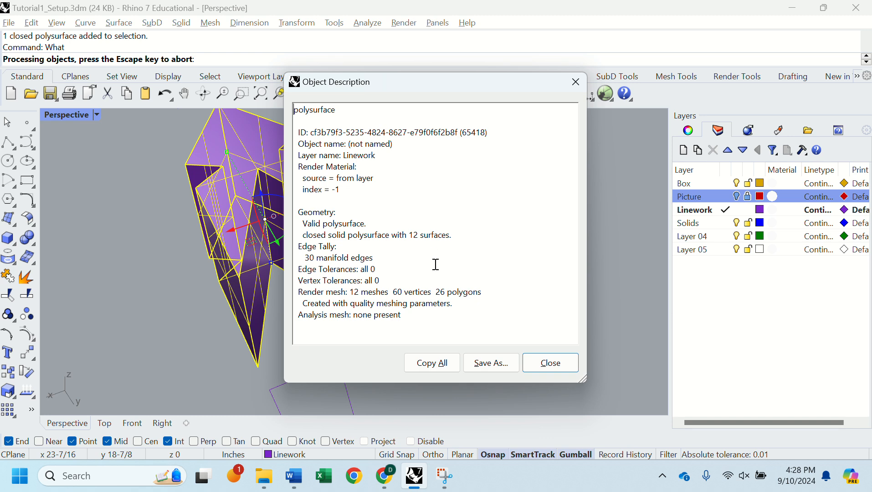
pyautogui.click(551, 363)
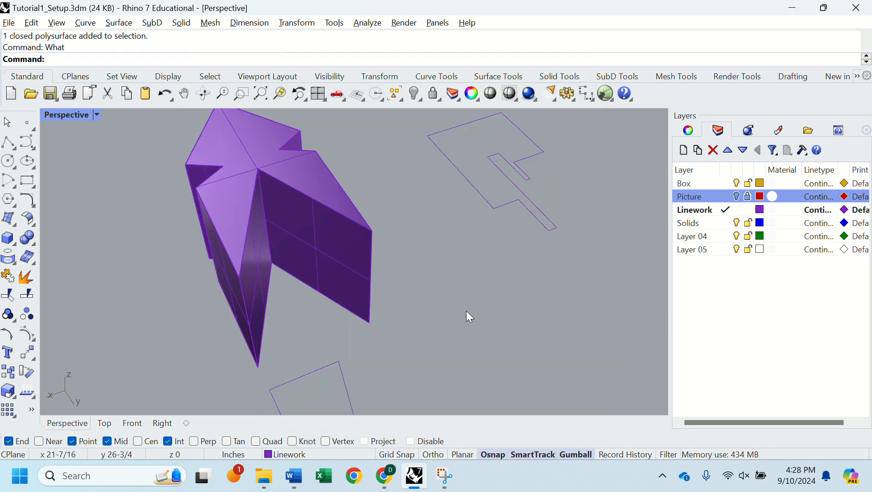
# - Extrude the distorted propeller outline 4 inches upward along Z with the Gumball
pyautogui.scroll(-3, 374, 278)
pyautogui.click(284, 194)
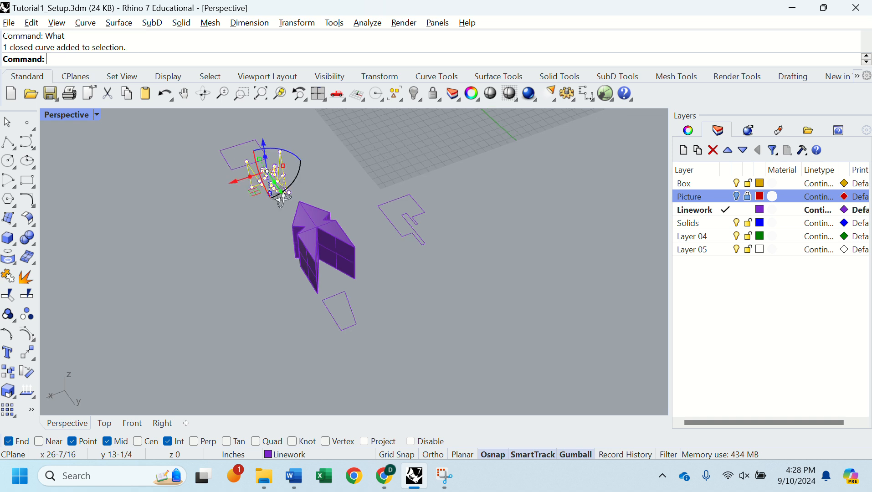
pyautogui.moveTo(283, 194); pyautogui.dragTo(241, 206, button='right')
pyautogui.click(235, 180)
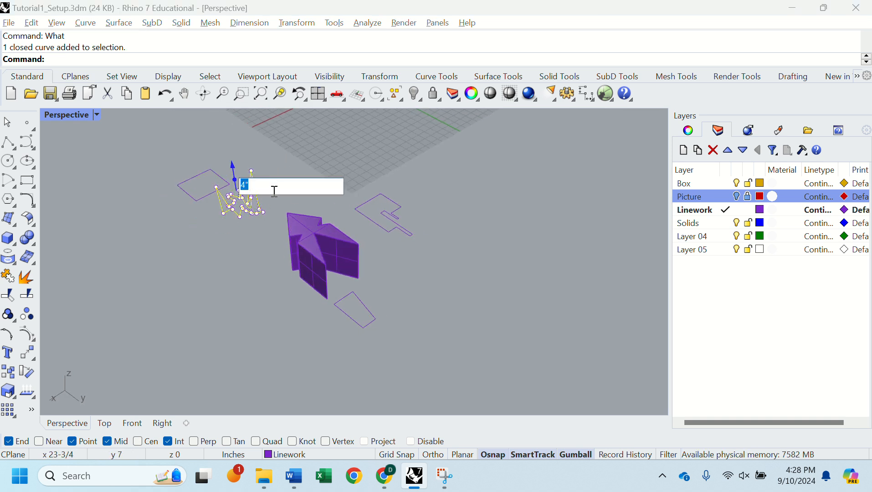
pyautogui.press('Return')
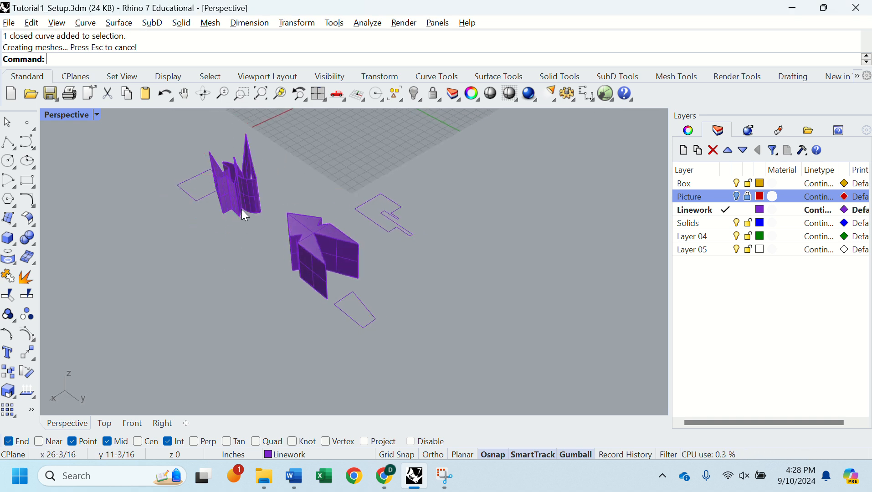
# - Try to cap the propeller extrusion, inspect its open ends, and delete the extruded polysurface while keeping the outline curve
pyautogui.click(251, 199)
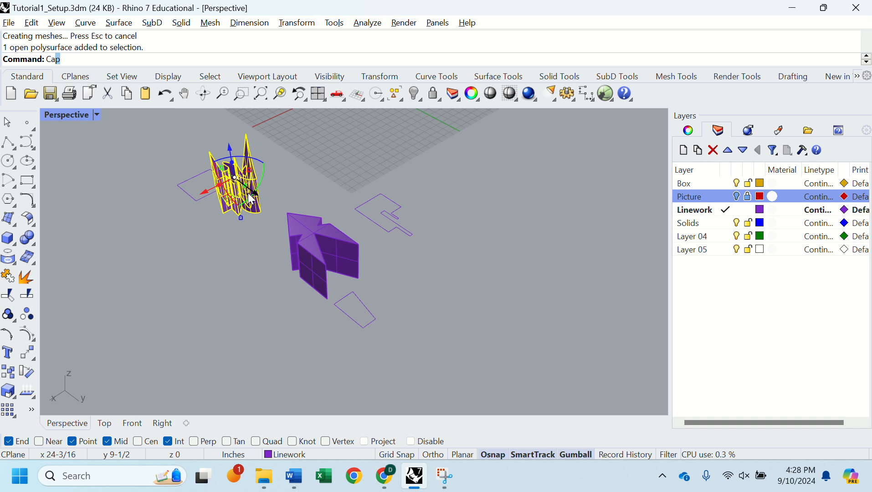
pyautogui.press('Return')
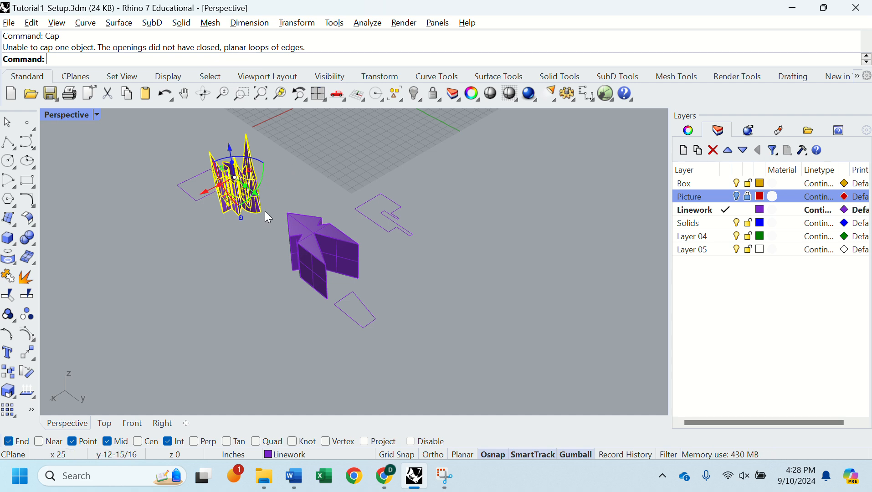
pyautogui.click(262, 199)
pyautogui.scroll(6, 260, 197)
pyautogui.moveTo(276, 181); pyautogui.dragTo(242, 261, button='right')
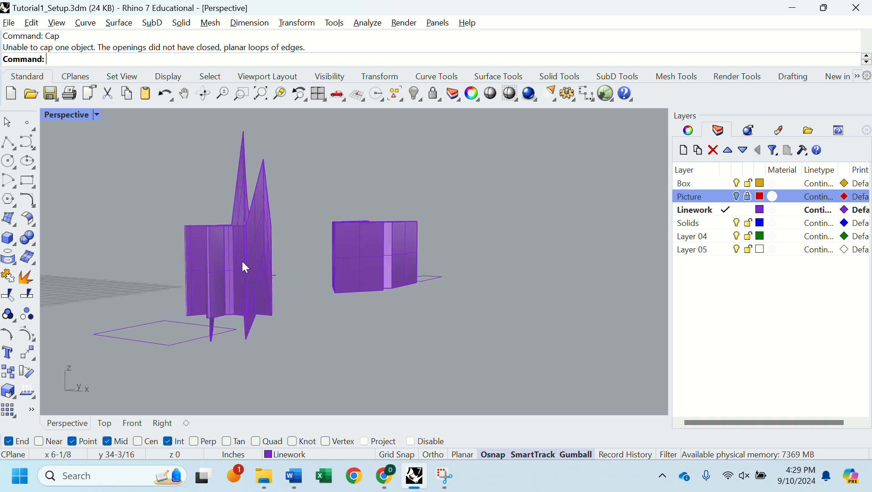
pyautogui.click(242, 261)
pyautogui.press('Delete')
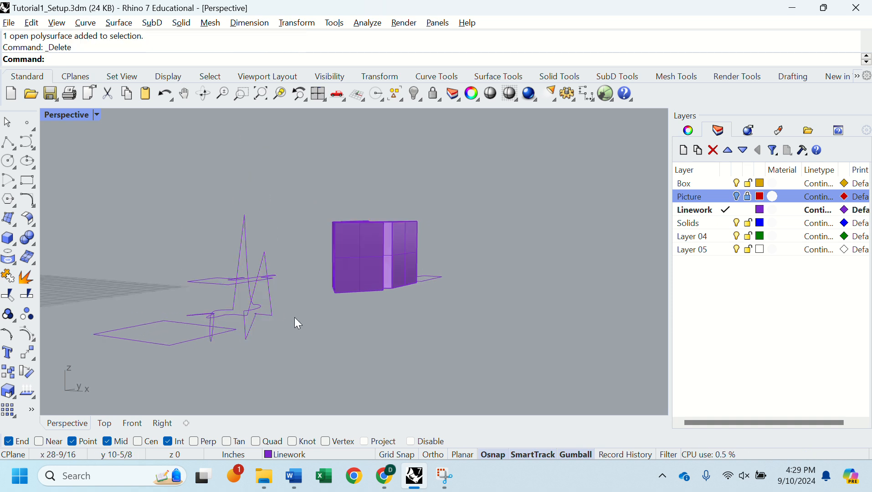
pyautogui.moveTo(295, 319); pyautogui.dragTo(236, 353, button='right')
pyautogui.click(207, 327)
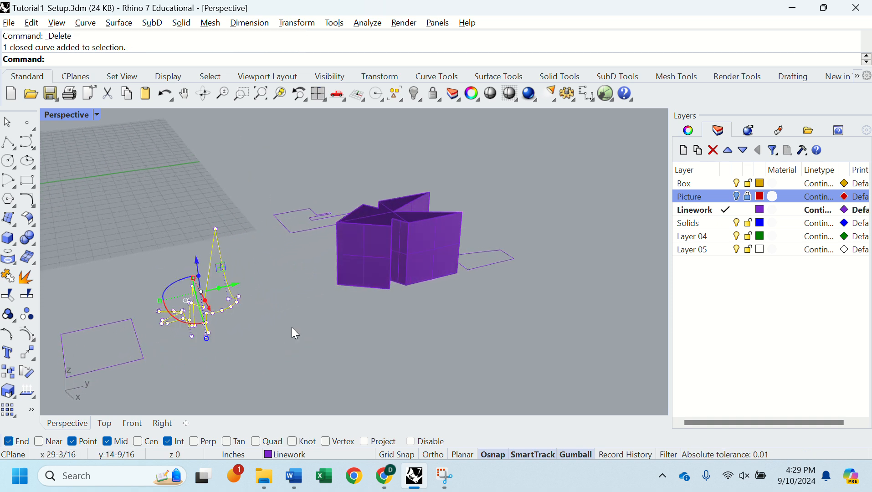
pyautogui.write('SetPt')
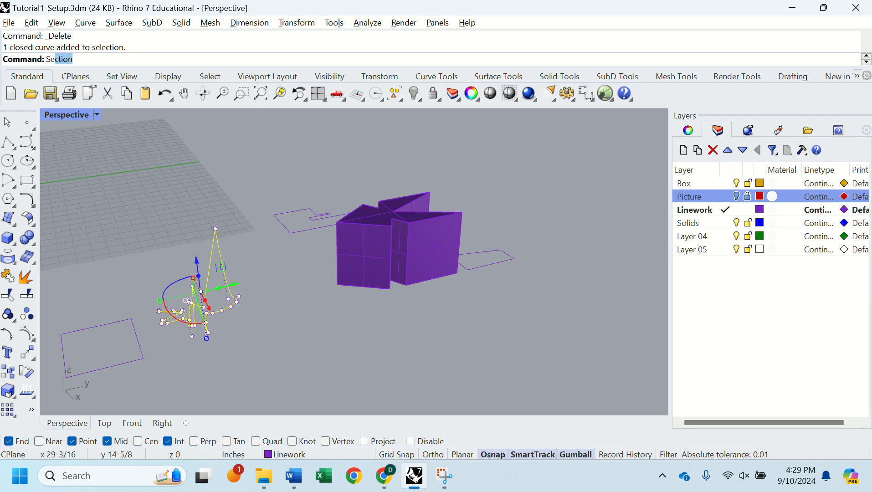
pyautogui.press('Return')
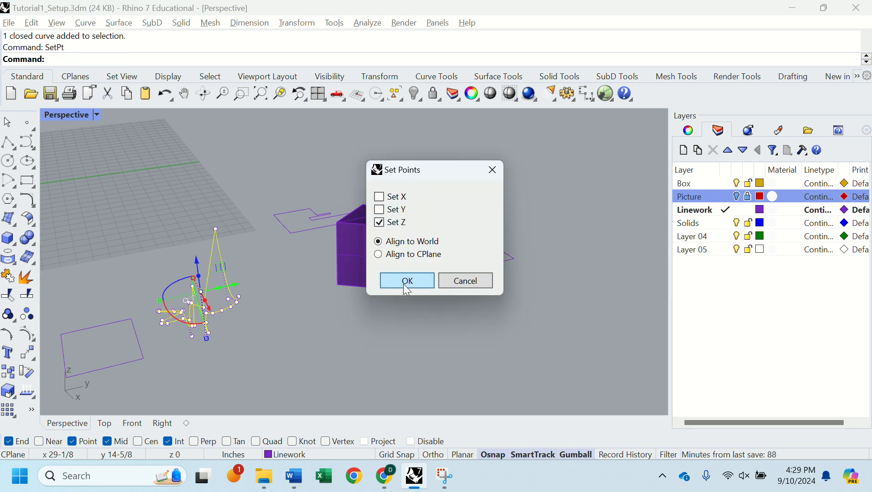
pyautogui.click(408, 281)
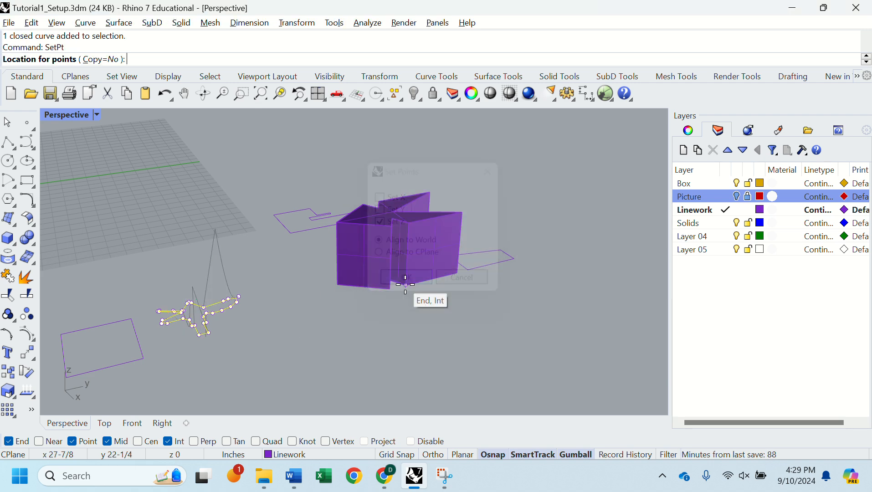
pyautogui.click(235, 340)
pyautogui.press('Escape')
# - Flatten the distorted propeller outline with SetPt, setting only Z aligned to World, at location 0,0,0
pyautogui.moveTo(245, 326); pyautogui.dragTo(261, 320, button='right')
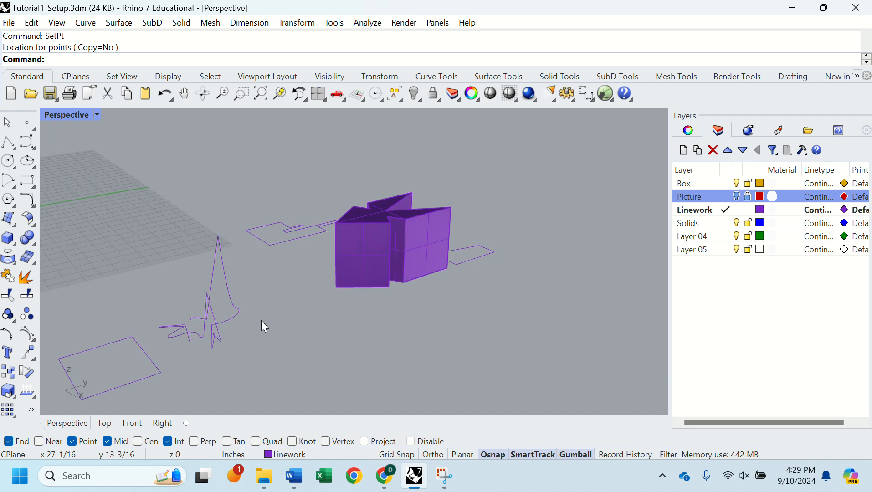
pyautogui.rightClick(261, 320)
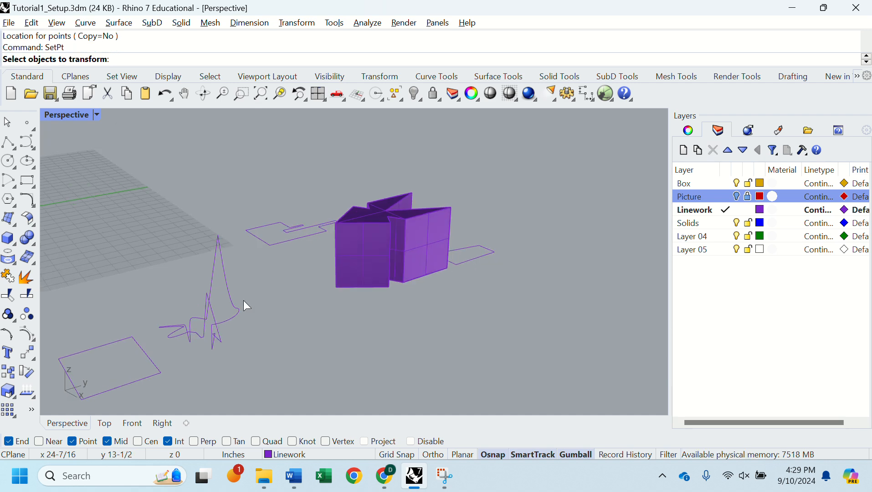
pyautogui.click(230, 305)
pyautogui.rightClick(230, 305)
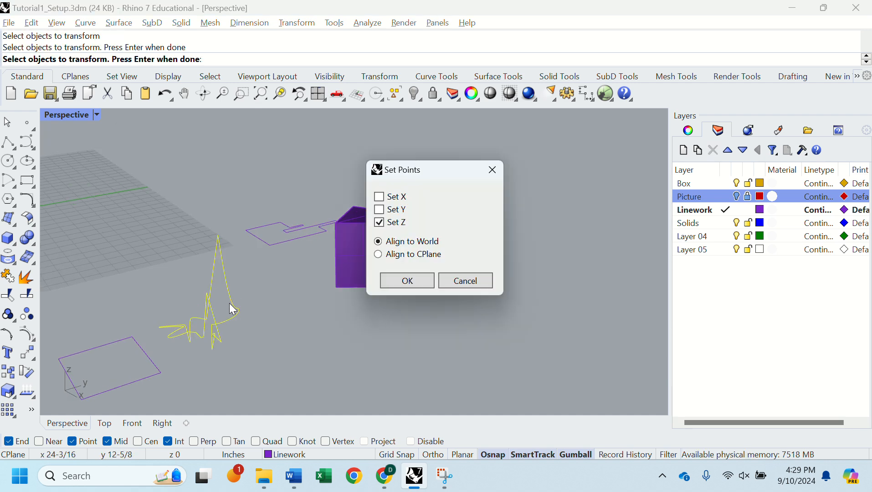
pyautogui.click(406, 281)
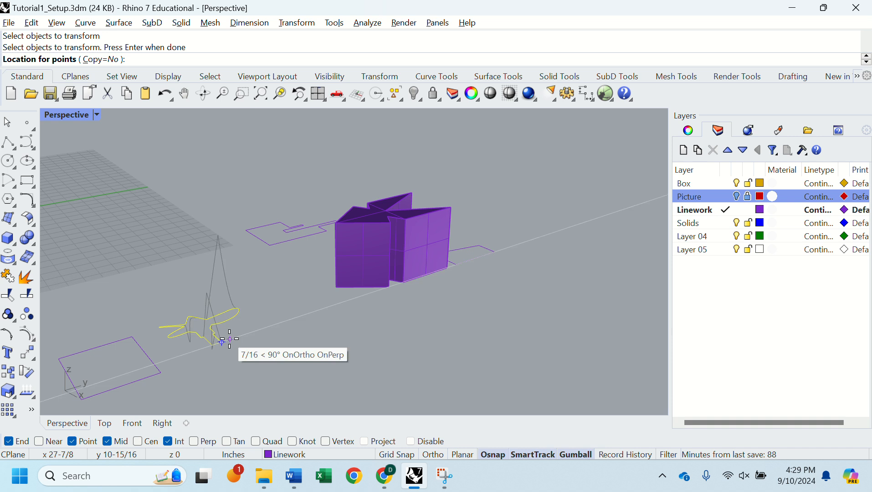
pyautogui.write('0,0')
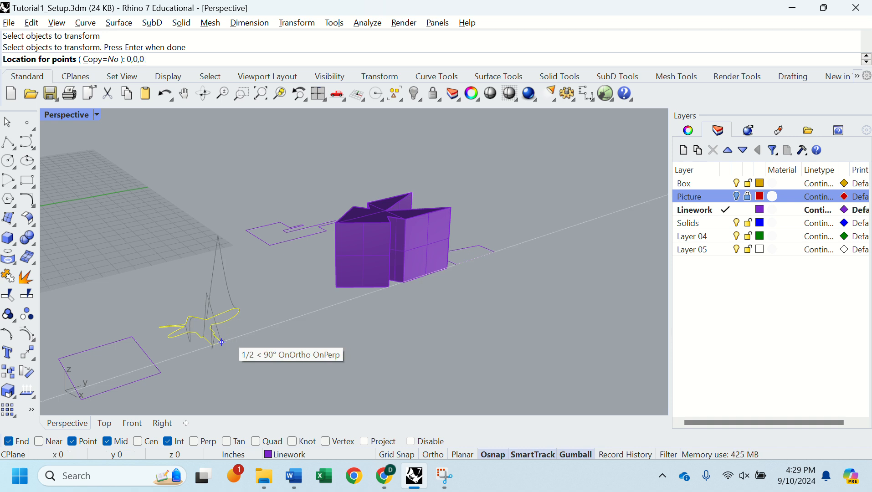
pyautogui.press('Return')
# - Extrude the flattened propeller outline 4 inches upward along Z with the Gumball
pyautogui.moveTo(223, 316); pyautogui.dragTo(308, 320, button='right')
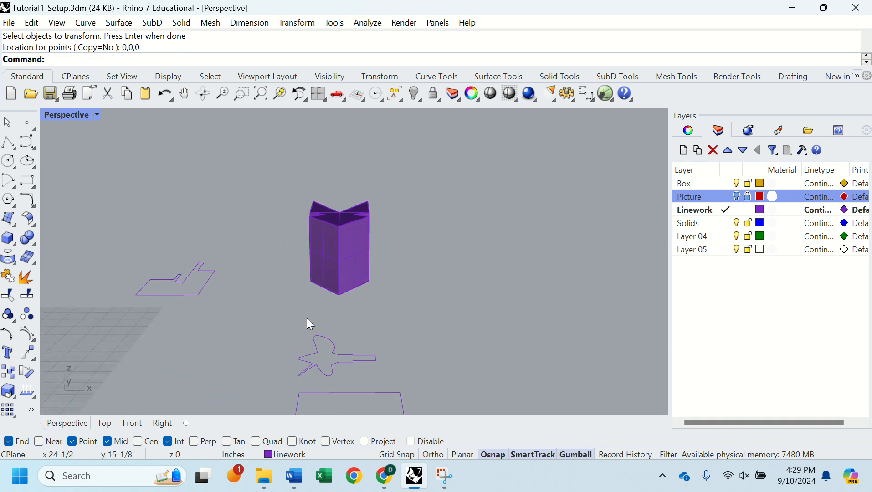
pyautogui.scroll(-4, 304, 322)
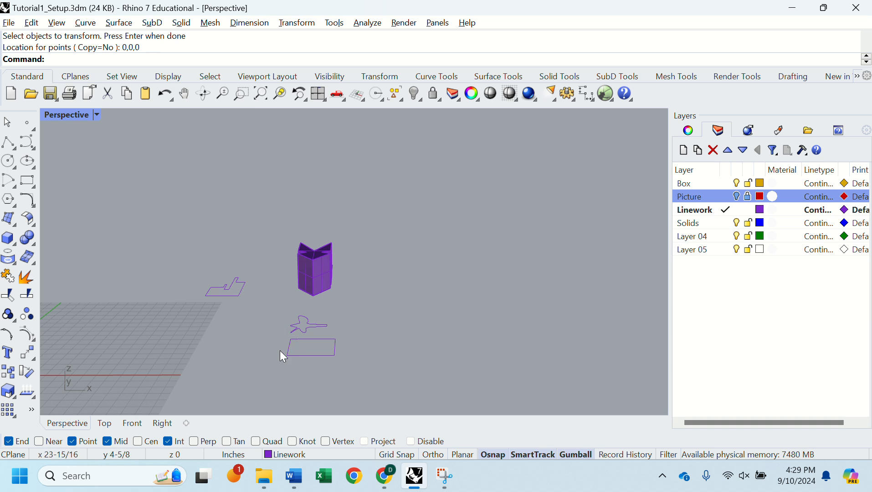
pyautogui.scroll(5, 300, 336)
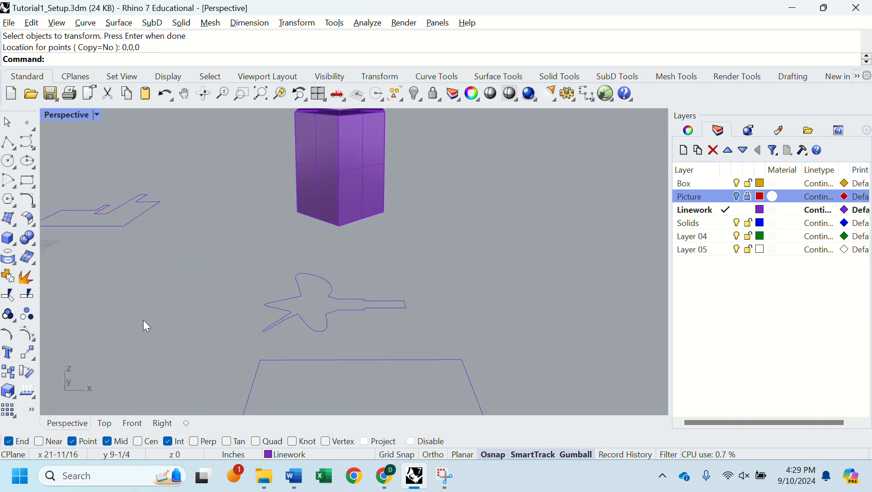
pyautogui.scroll(-4, 206, 317)
pyautogui.moveTo(209, 305); pyautogui.dragTo(232, 358, button='right')
pyautogui.click(274, 362)
pyautogui.moveTo(314, 332); pyautogui.dragTo(313, 290, button='right')
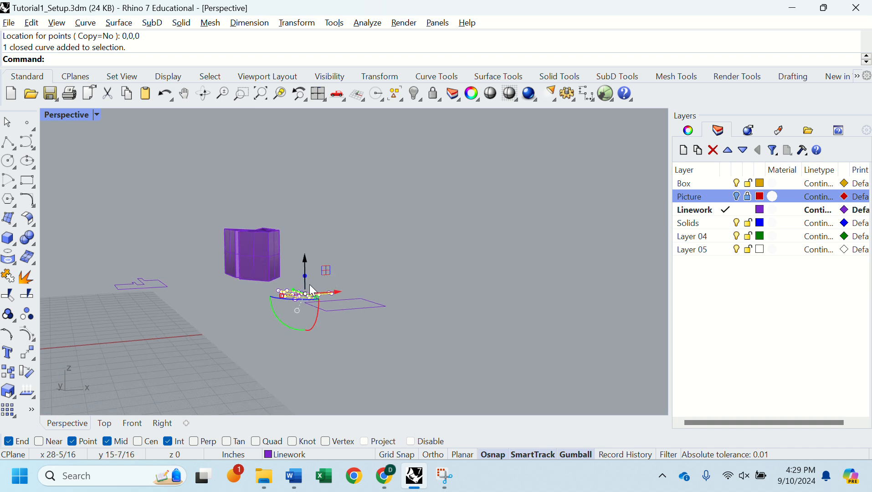
pyautogui.click(305, 277)
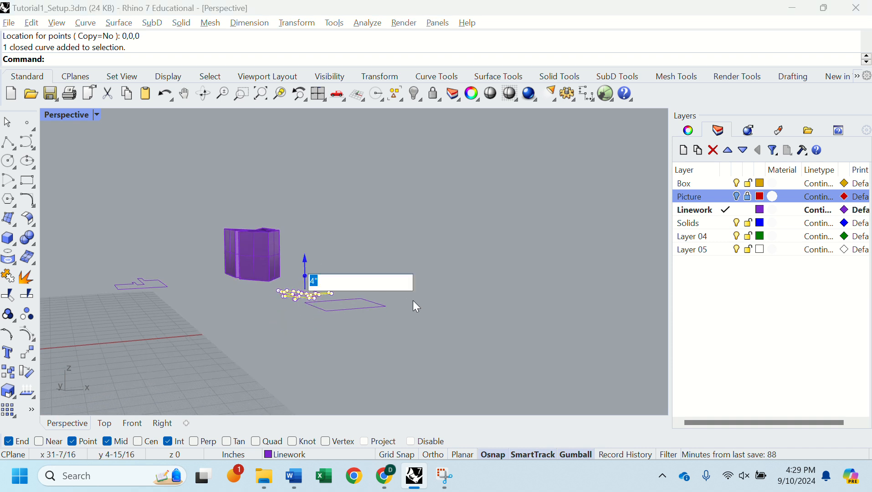
pyautogui.press('Return')
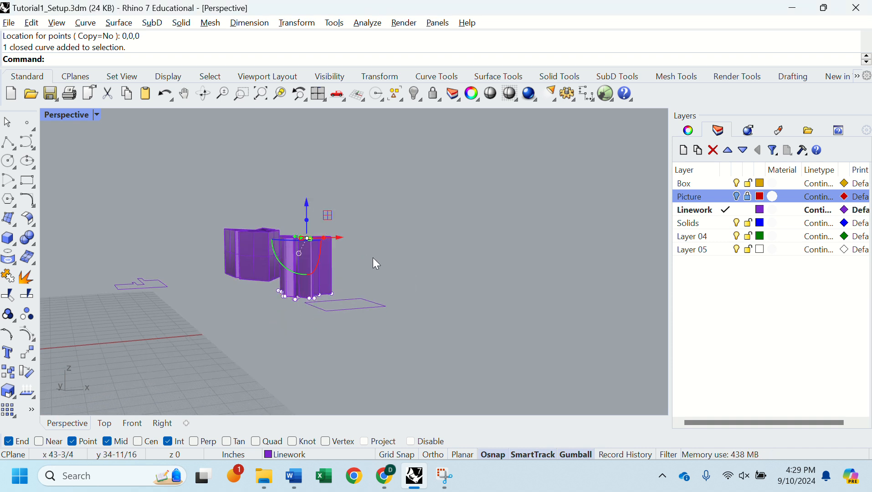
# - Cap both open ends of the propeller extrusion
pyautogui.moveTo(373, 257); pyautogui.dragTo(349, 325, button='right')
pyautogui.scroll(5, 282, 299)
pyautogui.scroll(-4, 286, 305)
pyautogui.click(356, 331)
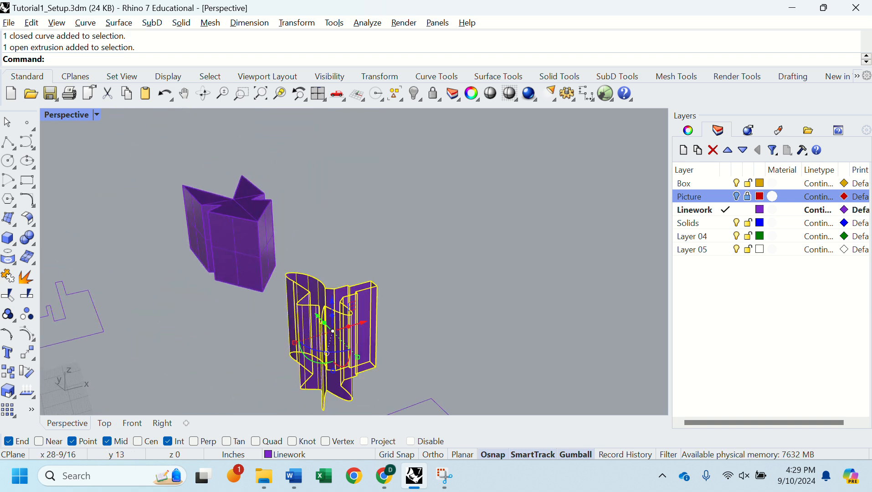
pyautogui.write('Cap')
pyautogui.press('Return')
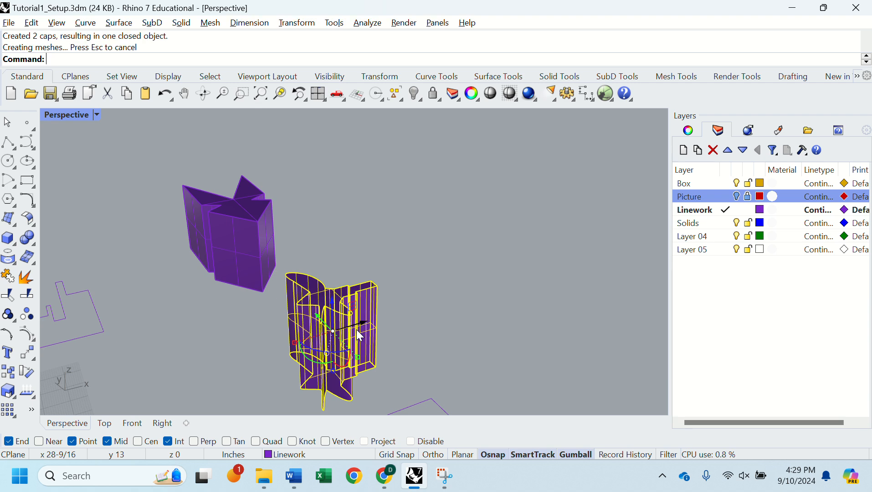
# - Try rotating the capped propeller solid onto its side with the Gumball and moving it against the V-notched object
pyautogui.moveTo(348, 326); pyautogui.dragTo(228, 341, button='right')
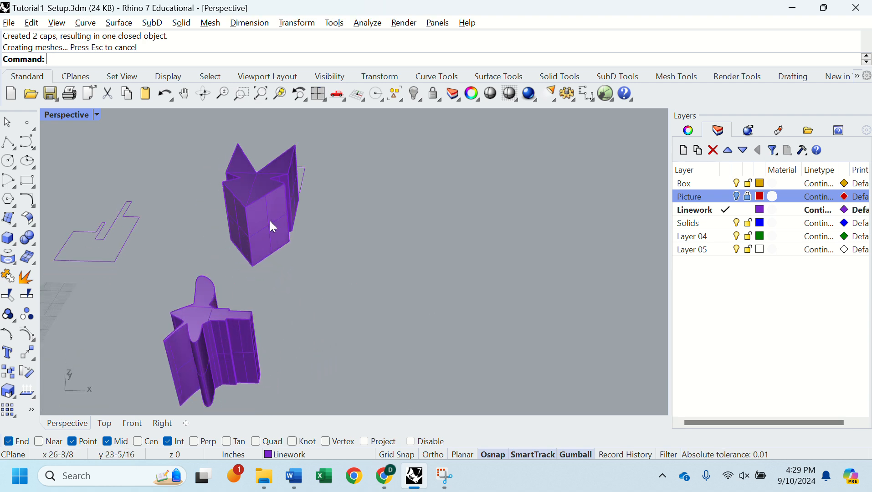
pyautogui.moveTo(243, 292); pyautogui.dragTo(161, 255, button='right')
pyautogui.click(162, 250)
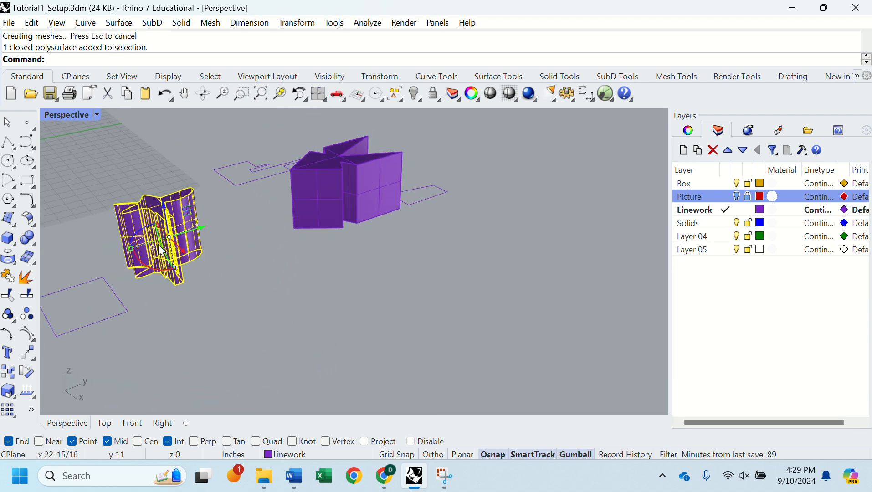
pyautogui.moveTo(150, 265); pyautogui.dragTo(197, 255)
pyautogui.moveTo(204, 259); pyautogui.dragTo(443, 315, button='right')
pyautogui.moveTo(493, 304); pyautogui.dragTo(297, 269)
pyautogui.click(353, 246)
pyautogui.moveTo(381, 240); pyautogui.dragTo(348, 209, button='right')
pyautogui.click(279, 232)
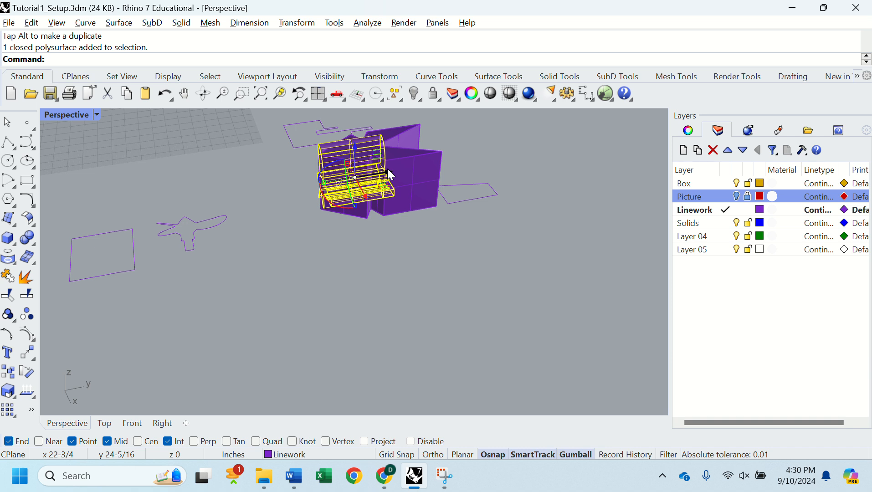
# - Undo the Gumball move and rotation of the capped propeller solid
pyautogui.hotkey('ctrl', 'z')
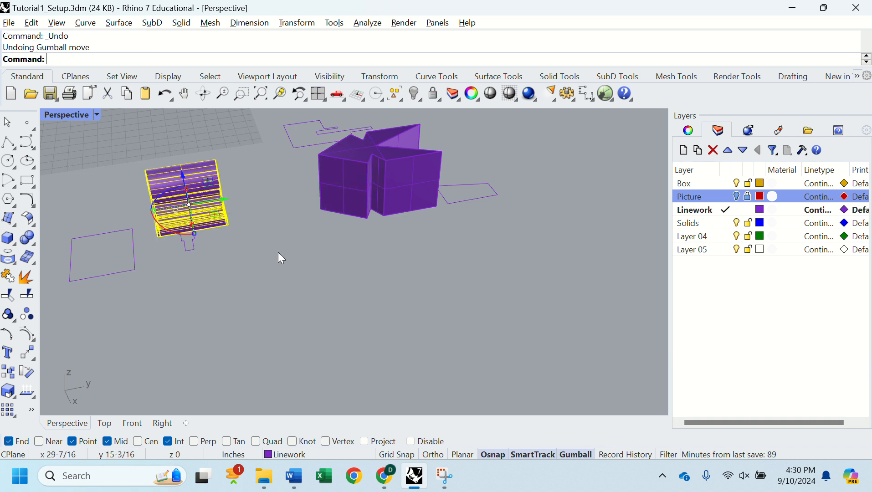
pyautogui.click(250, 270)
pyautogui.moveTo(250, 272); pyautogui.dragTo(301, 239, button='right')
pyautogui.hotkey('ctrl', 'z')
pyautogui.hotkey('ctrl', 'z')
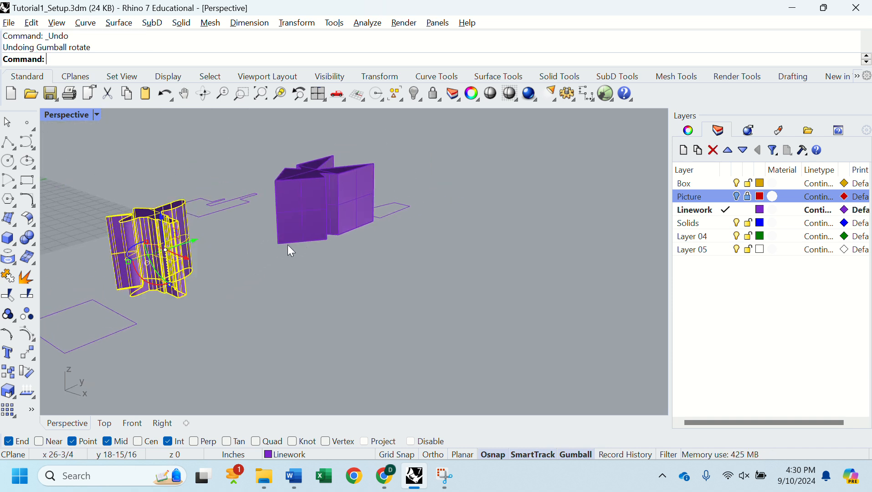